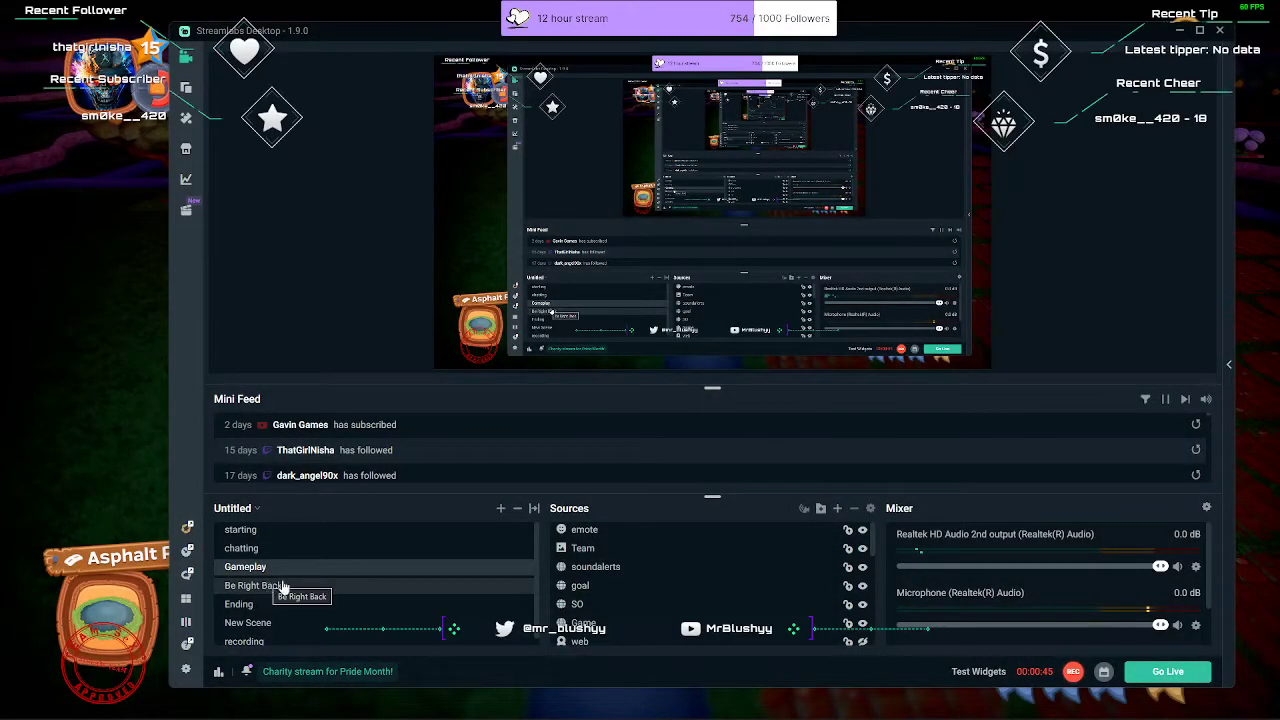
scroll(634, 637, "down", 3)
scroll(634, 637, "up", 2)
scroll(634, 637, "down", 4)
scroll(634, 637, "up", 4)
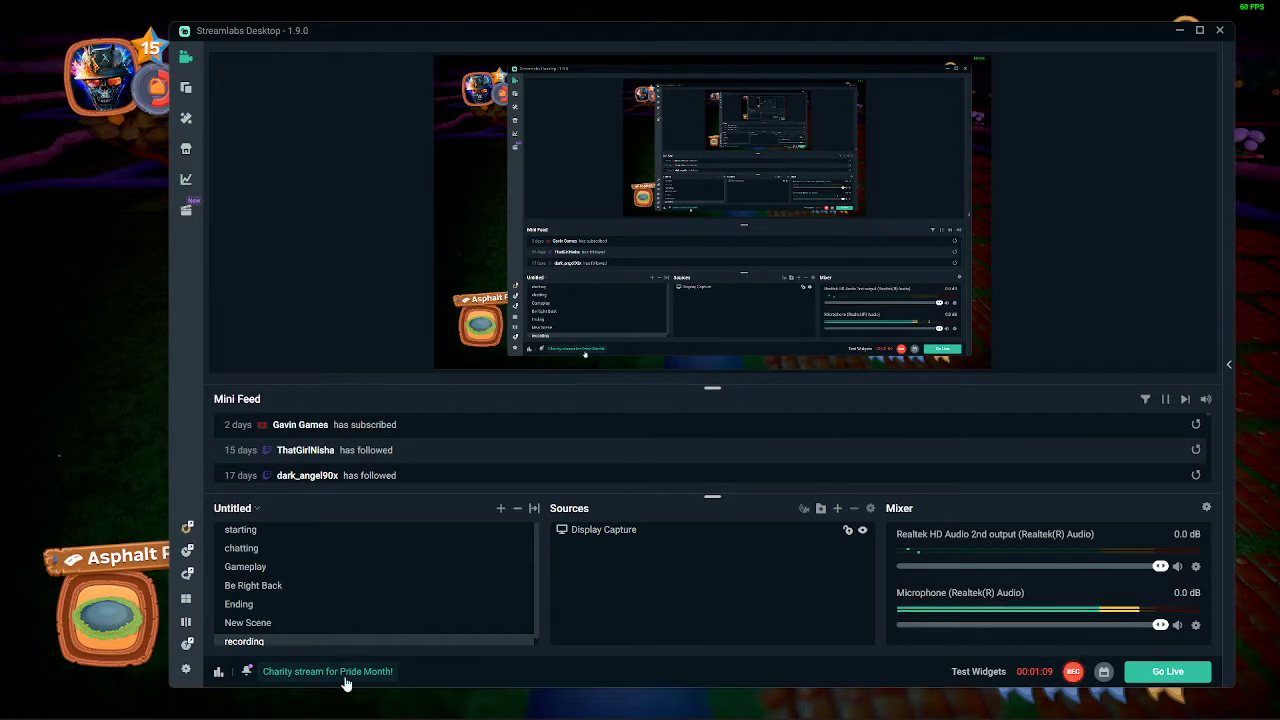
- Add a new scene to the scene collection, keeping the suggested name New Scene (1)
scroll(290, 628, "down", 1)
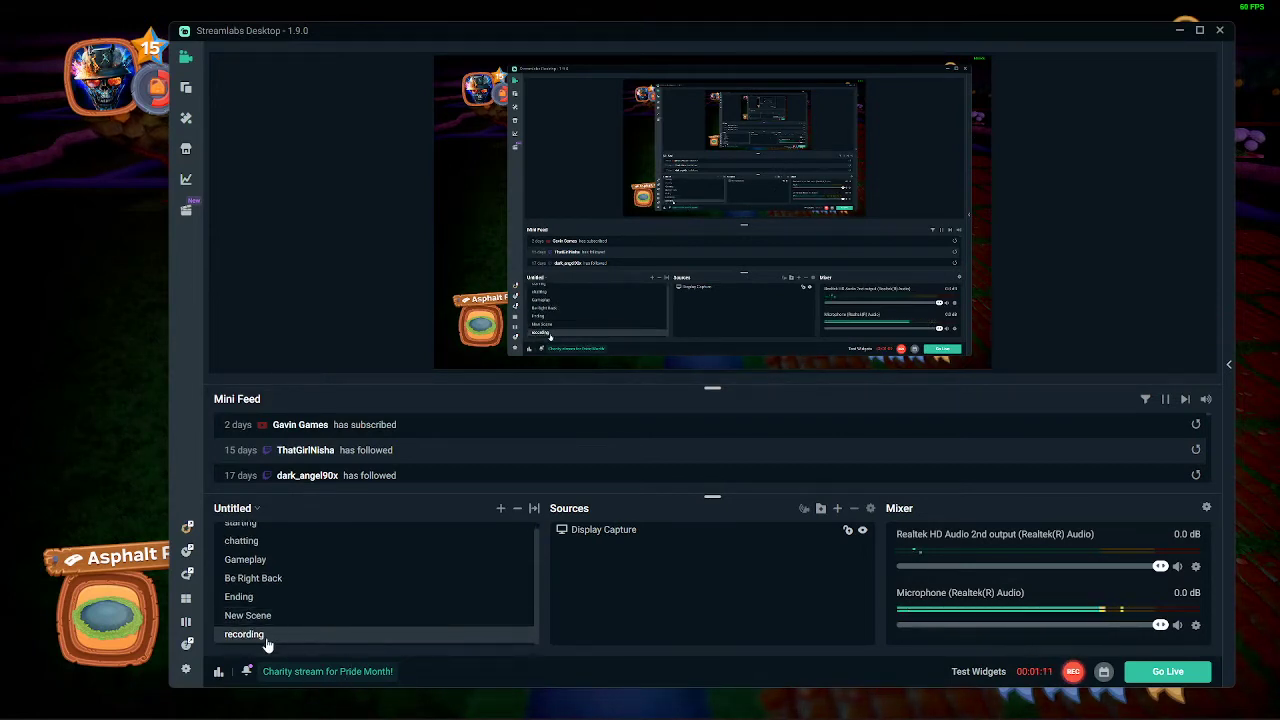
left_click(501, 509)
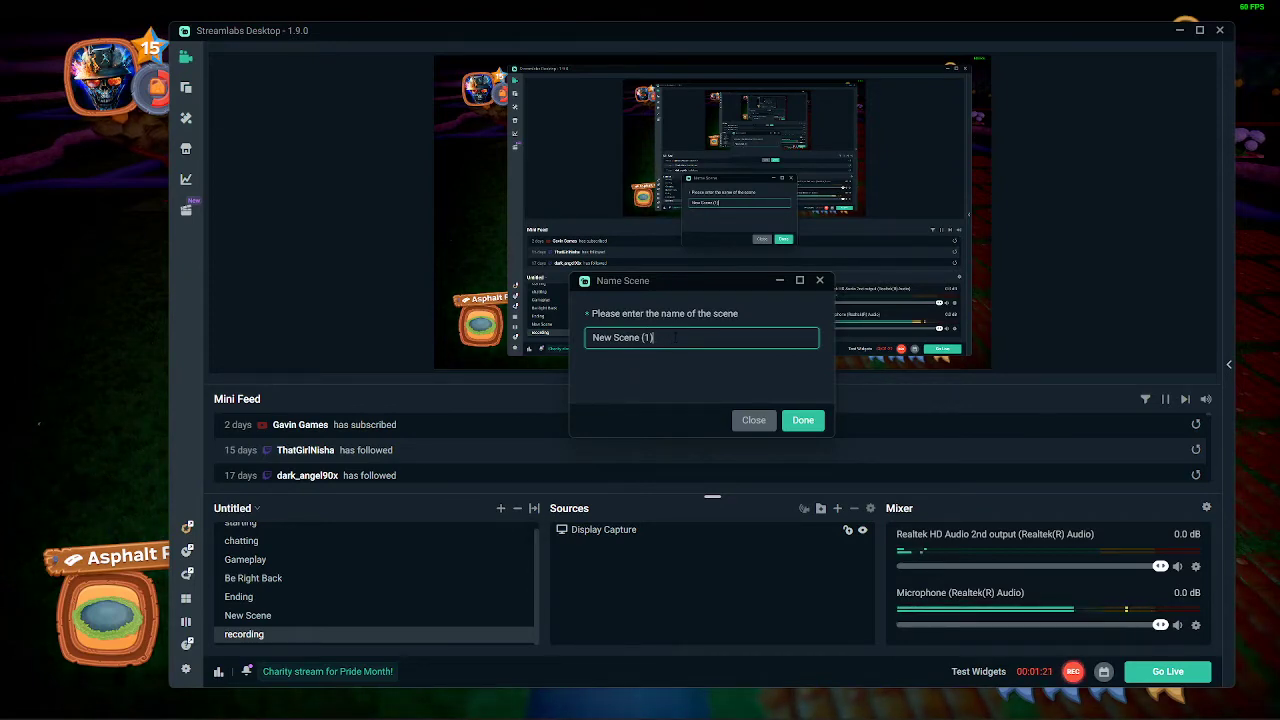
left_click(803, 421)
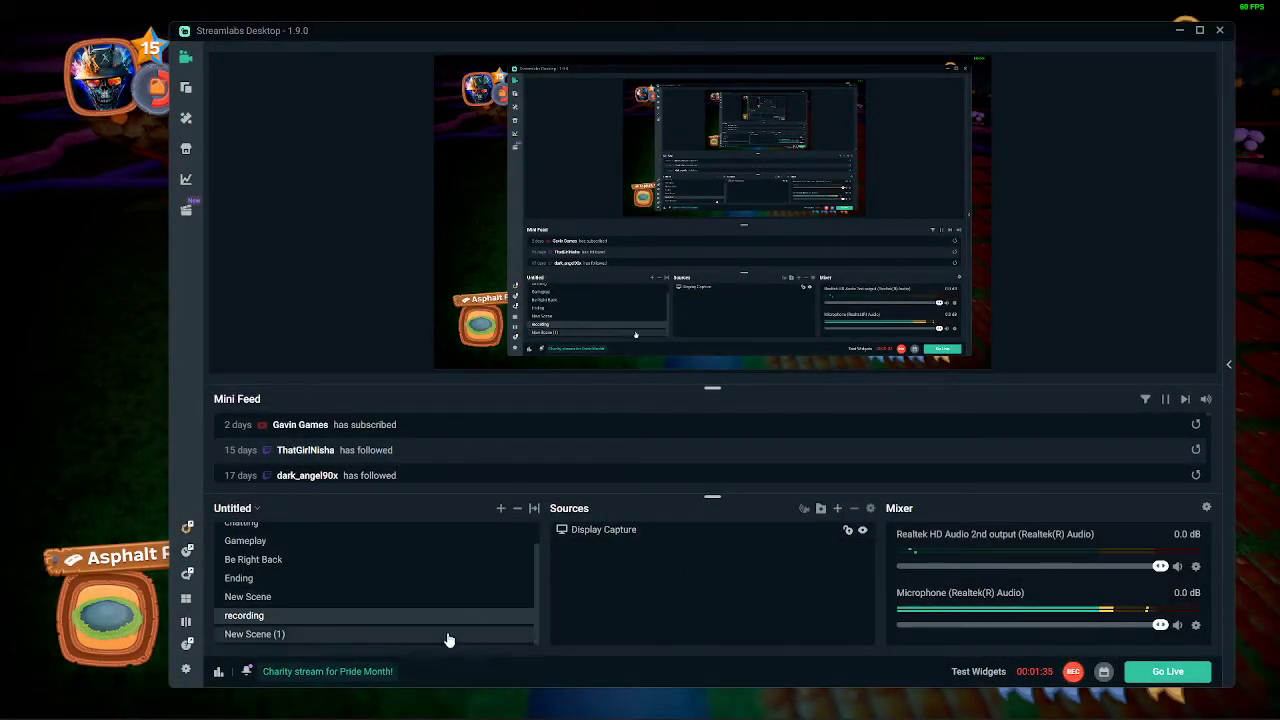
- Examine the source types available for the recording scene, including the general sources and the widgets
left_click(838, 510)
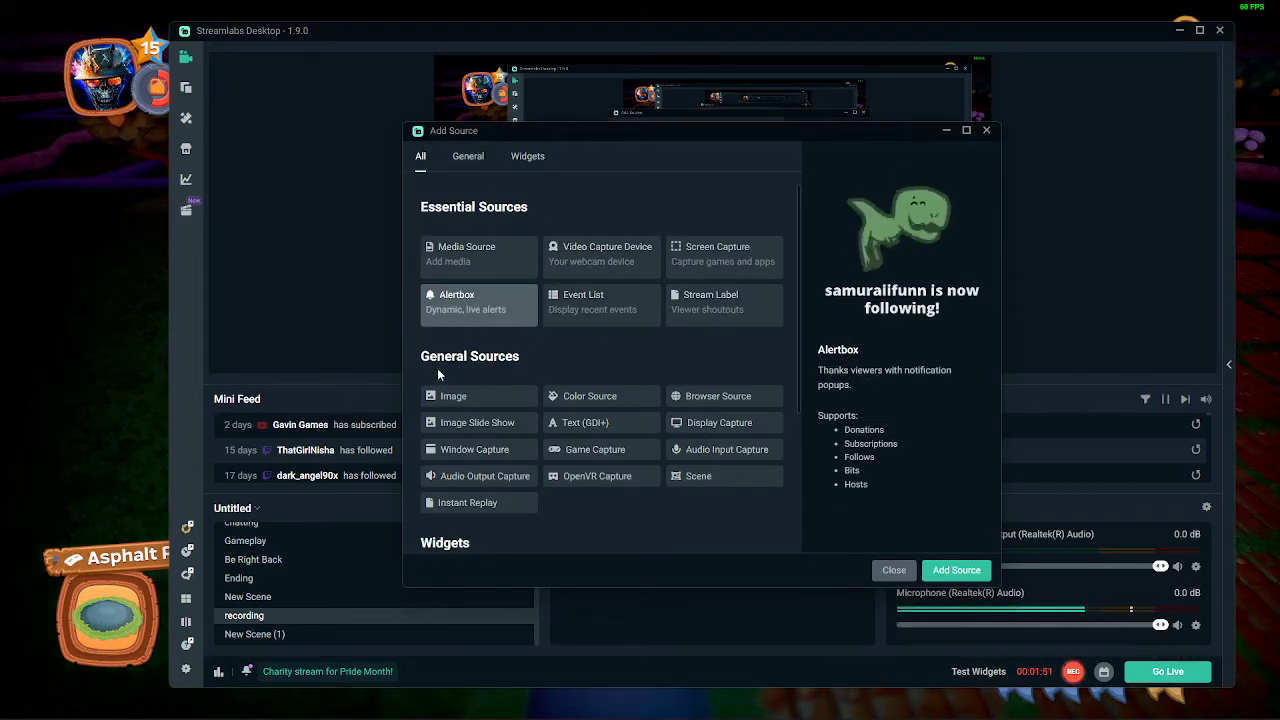
scroll(490, 420, "down", 3)
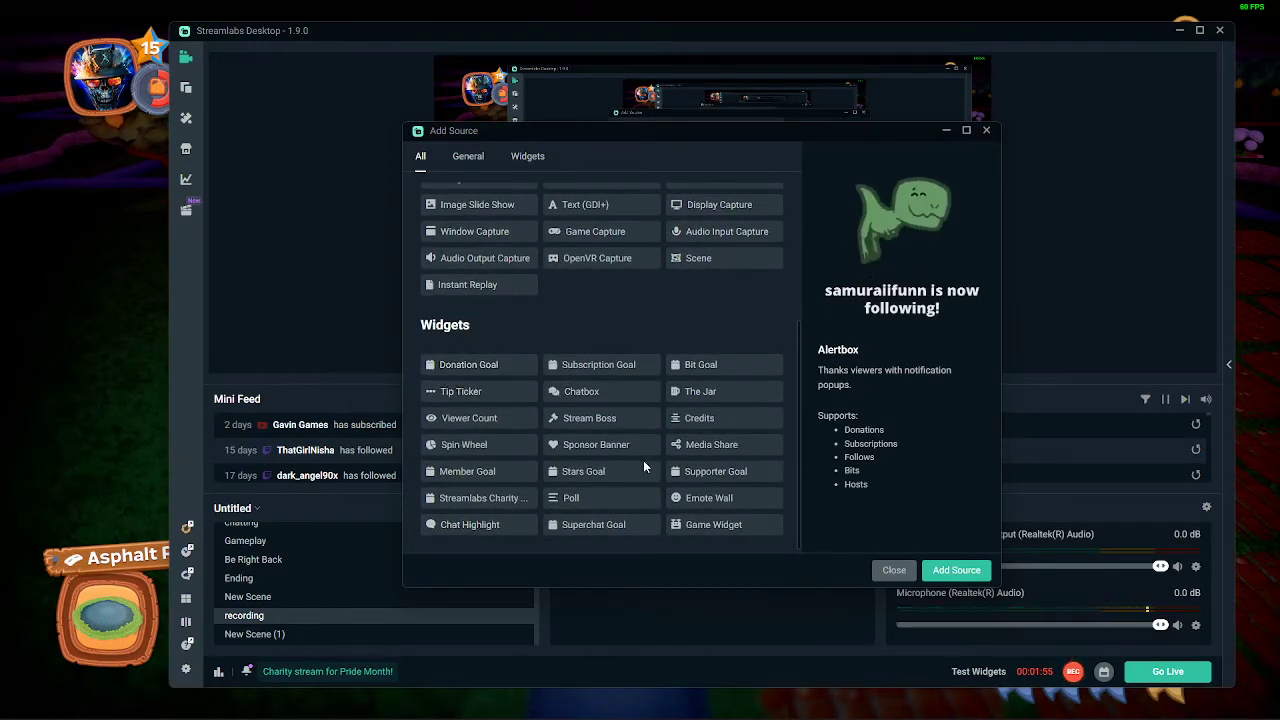
scroll(614, 508, "up", 5)
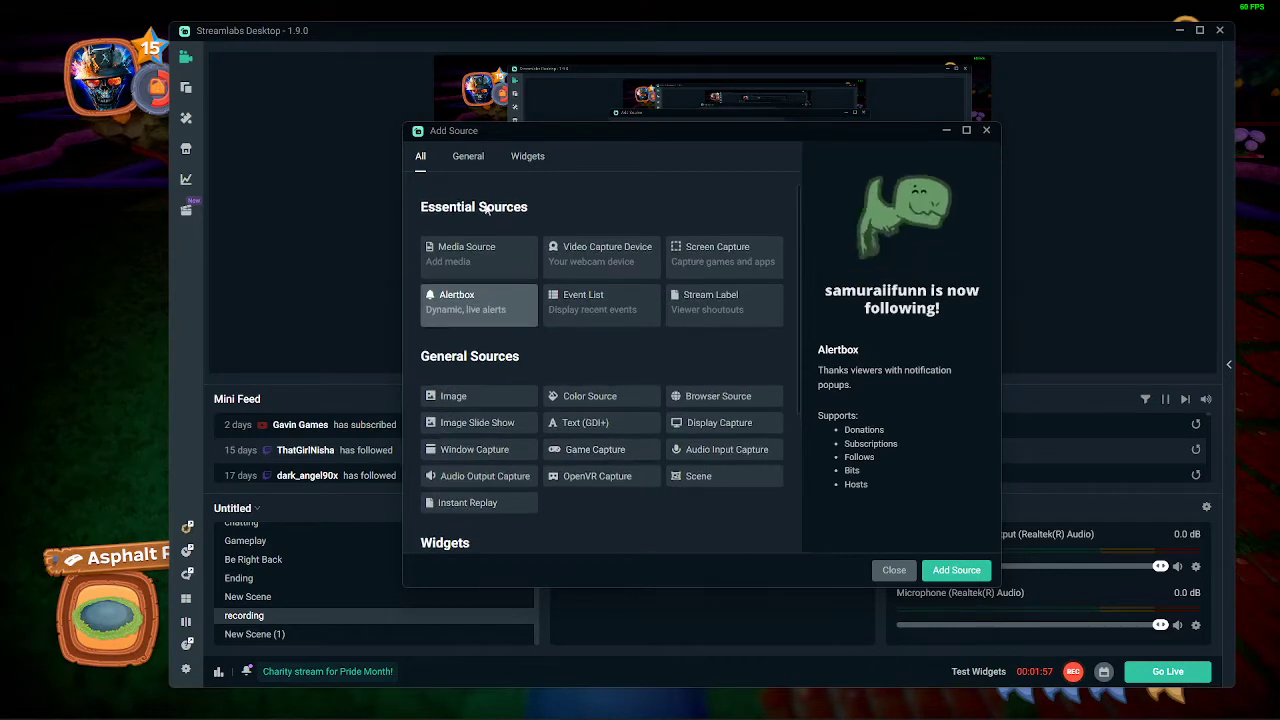
left_click(470, 165)
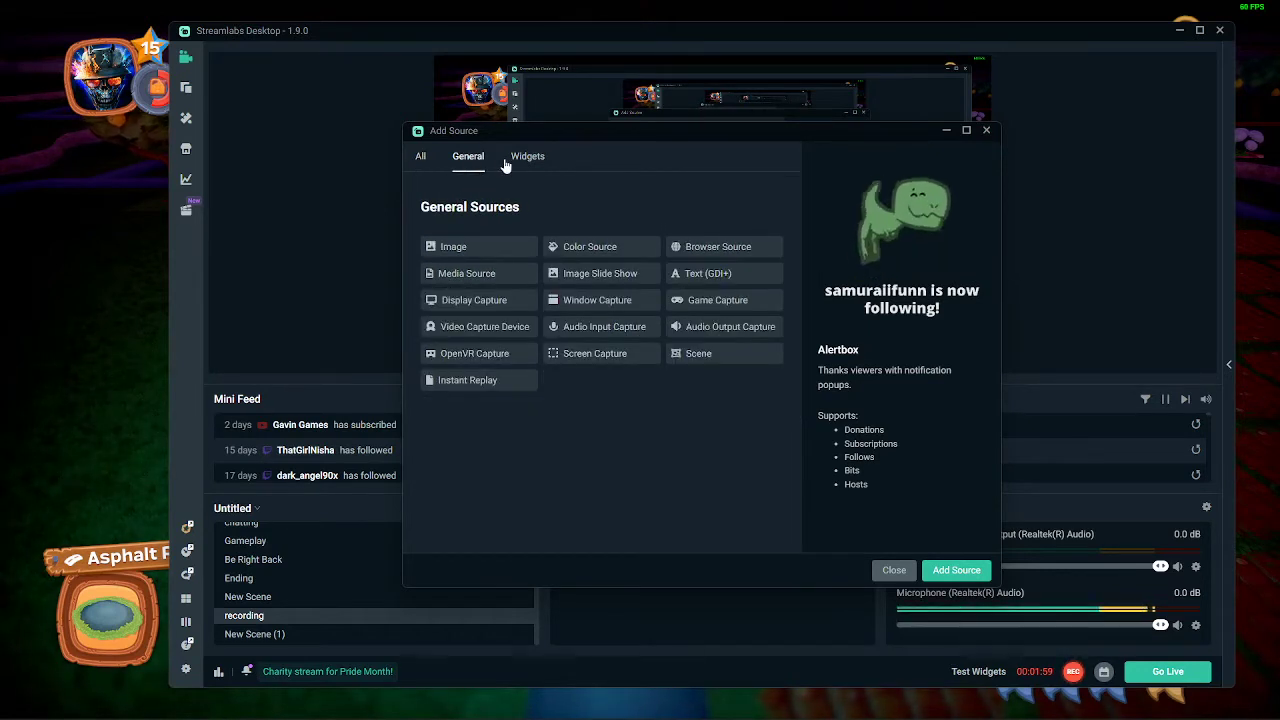
left_click(523, 163)
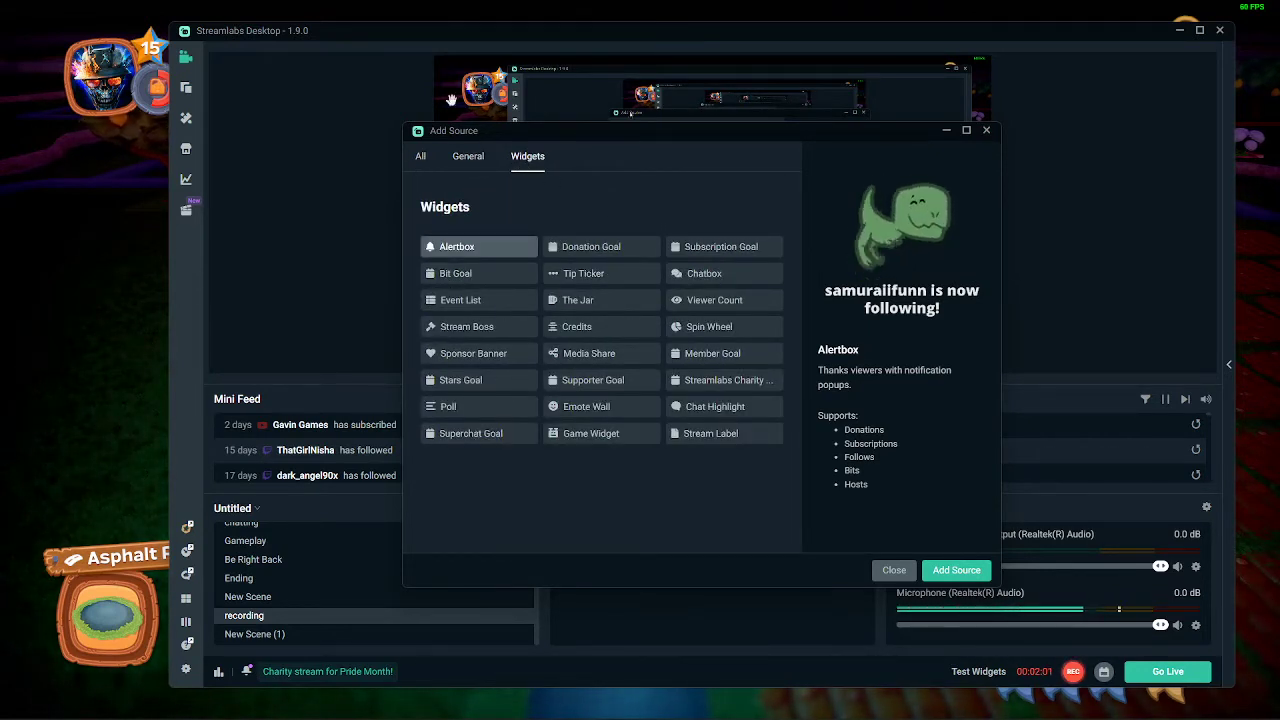
left_click(460, 163)
left_click(421, 160)
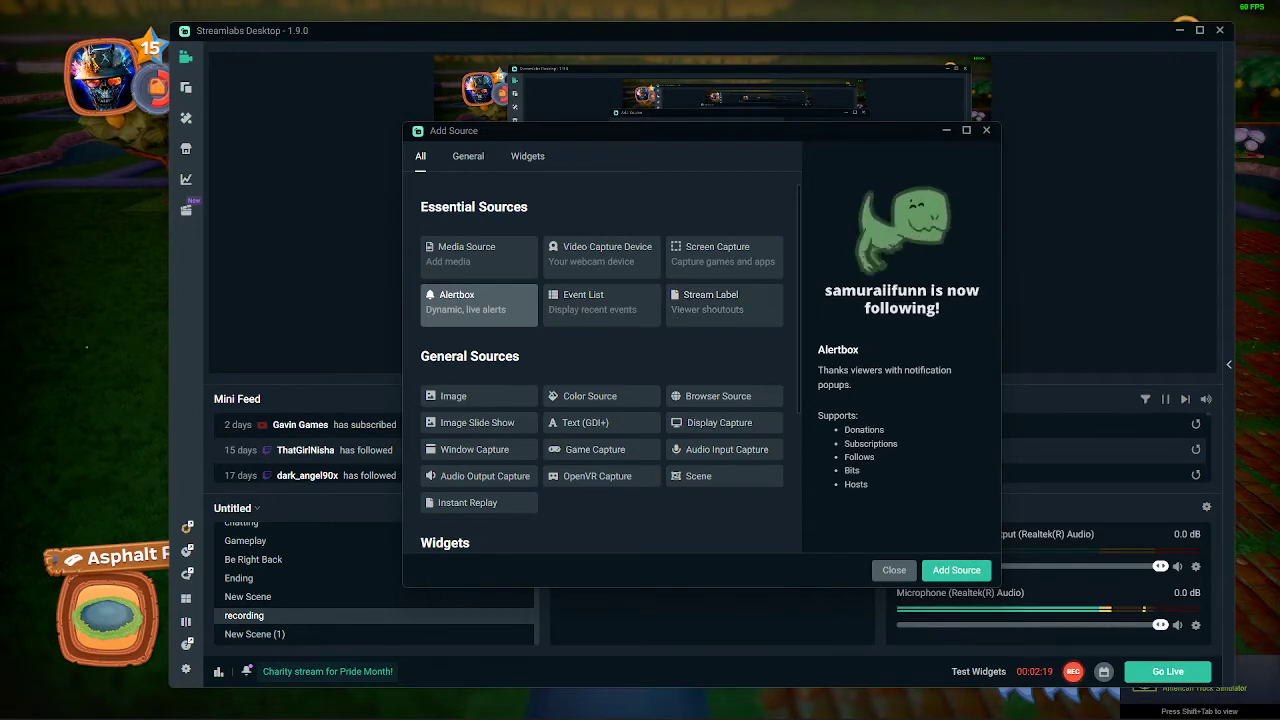
- Add a brand-new Screen Capture source named "games" to the recording scene instead of reusing an existing one
left_click_drag(649, 138, 549, 266)
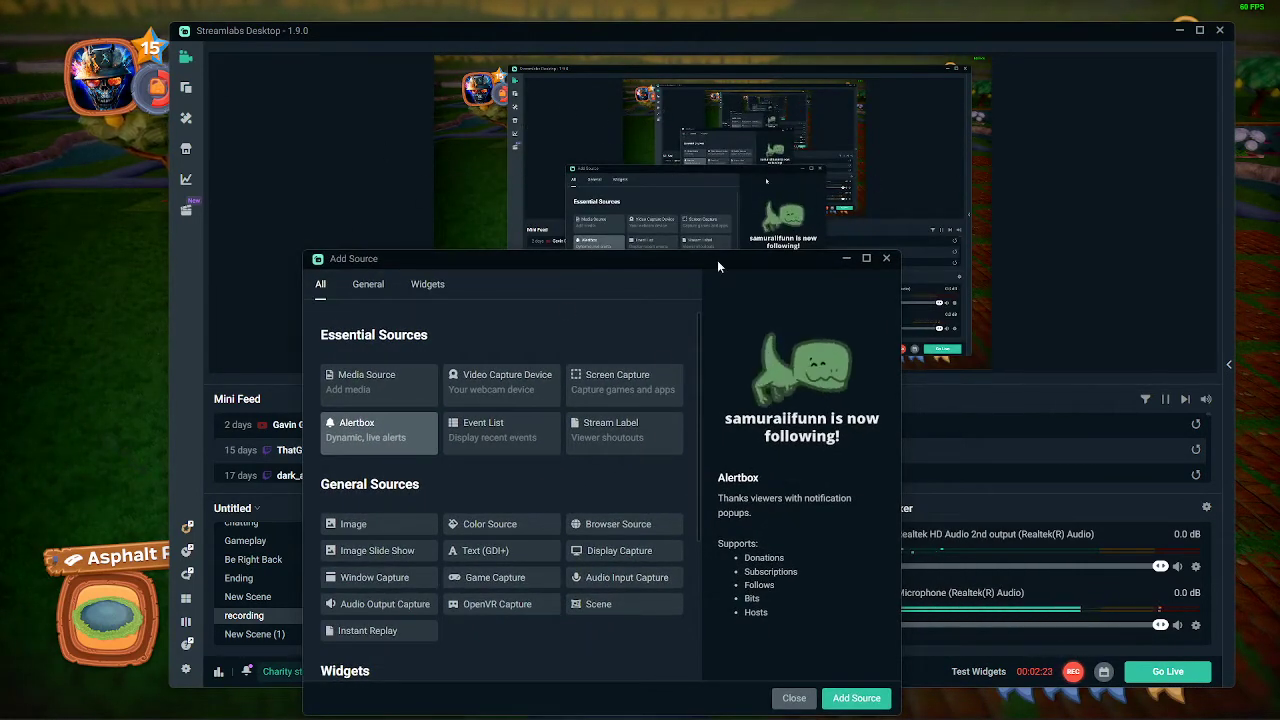
left_click_drag(604, 258, 637, 158)
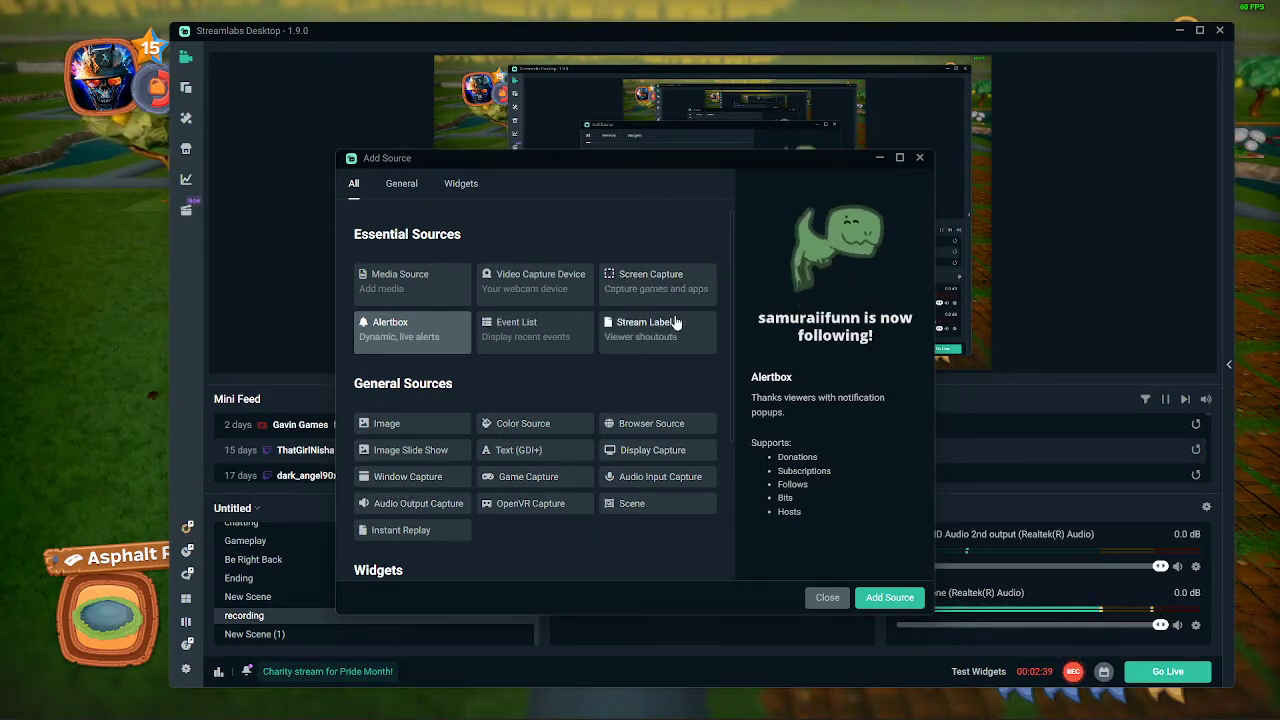
left_click(650, 300)
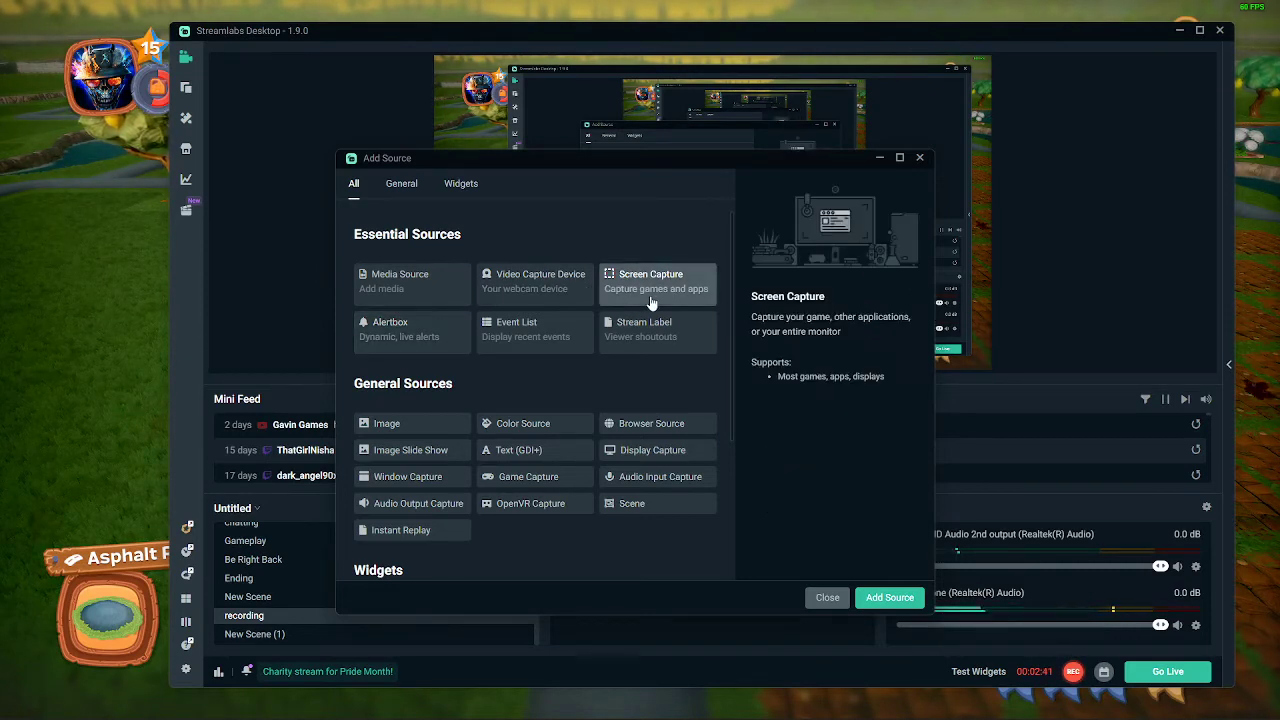
left_click(885, 598)
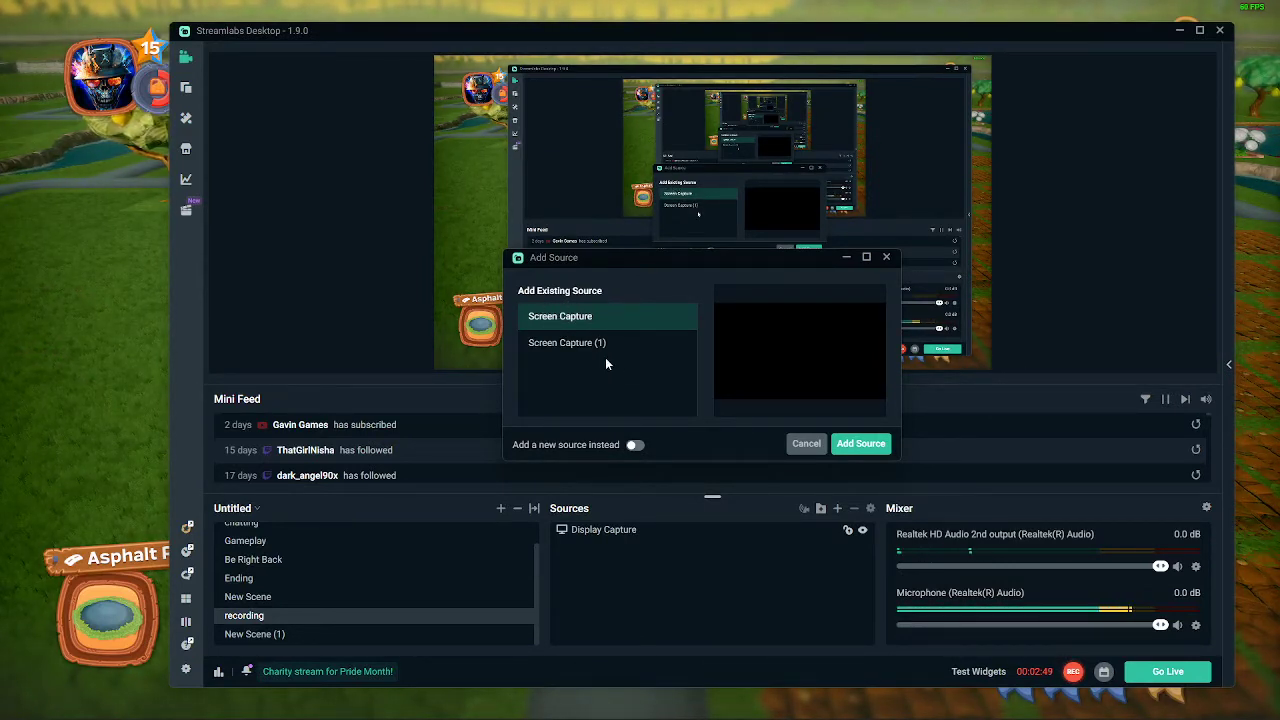
left_click(635, 446)
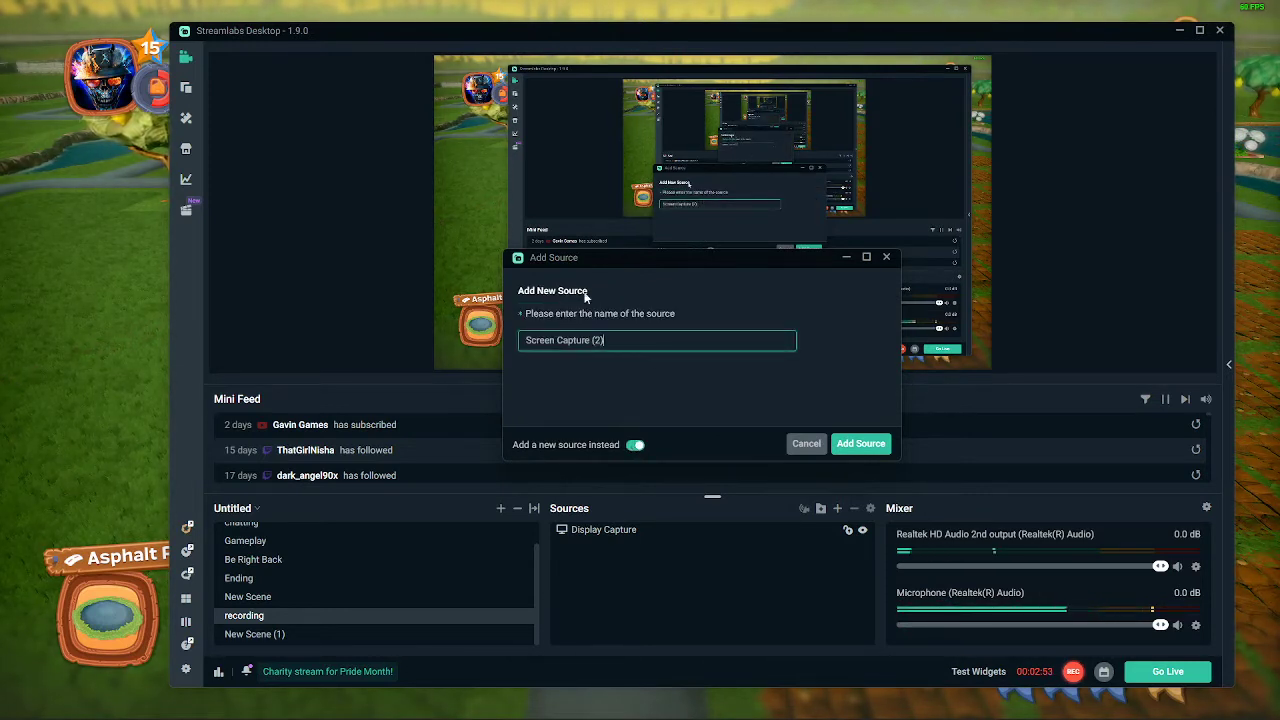
left_click_drag(605, 342, 524, 357)
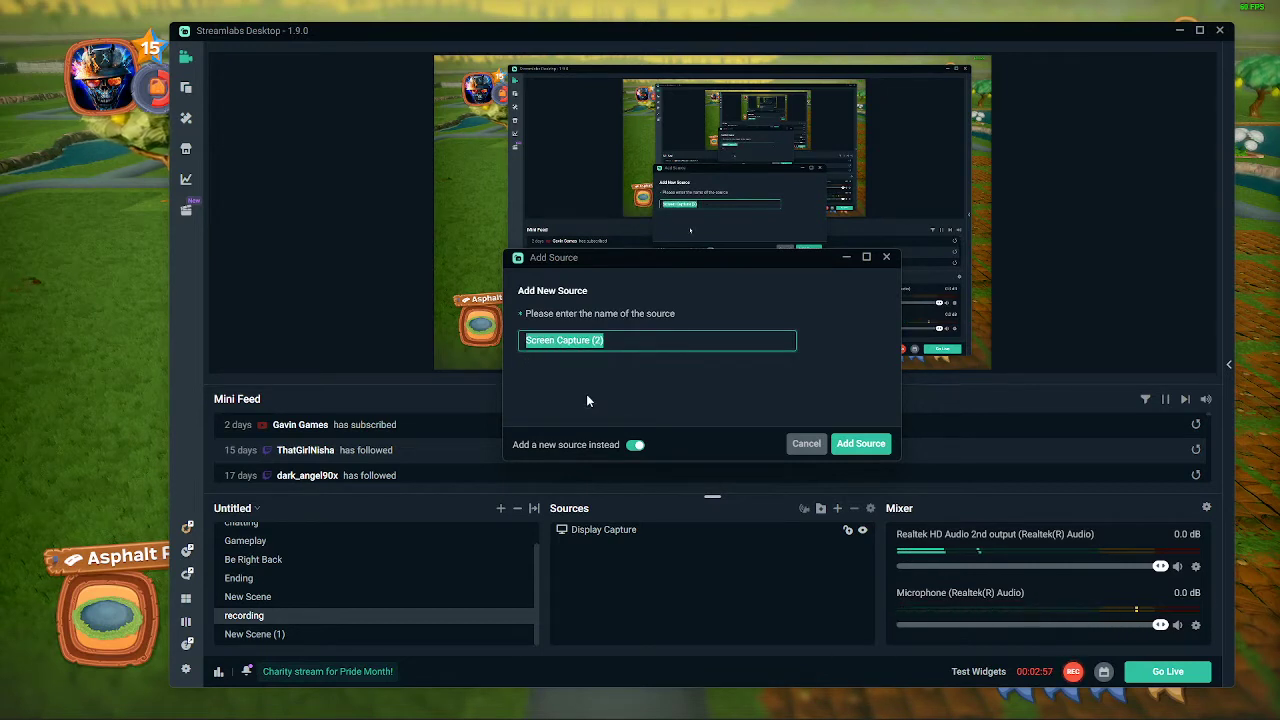
type("games")
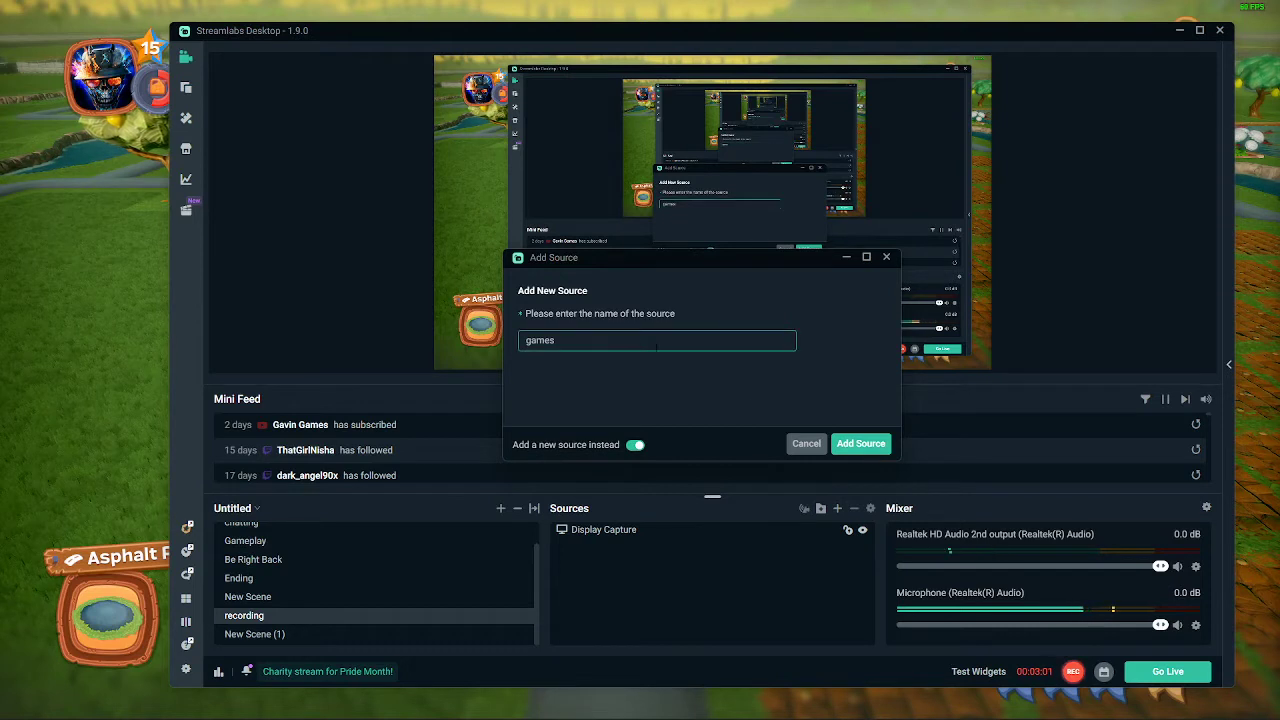
left_click(855, 443)
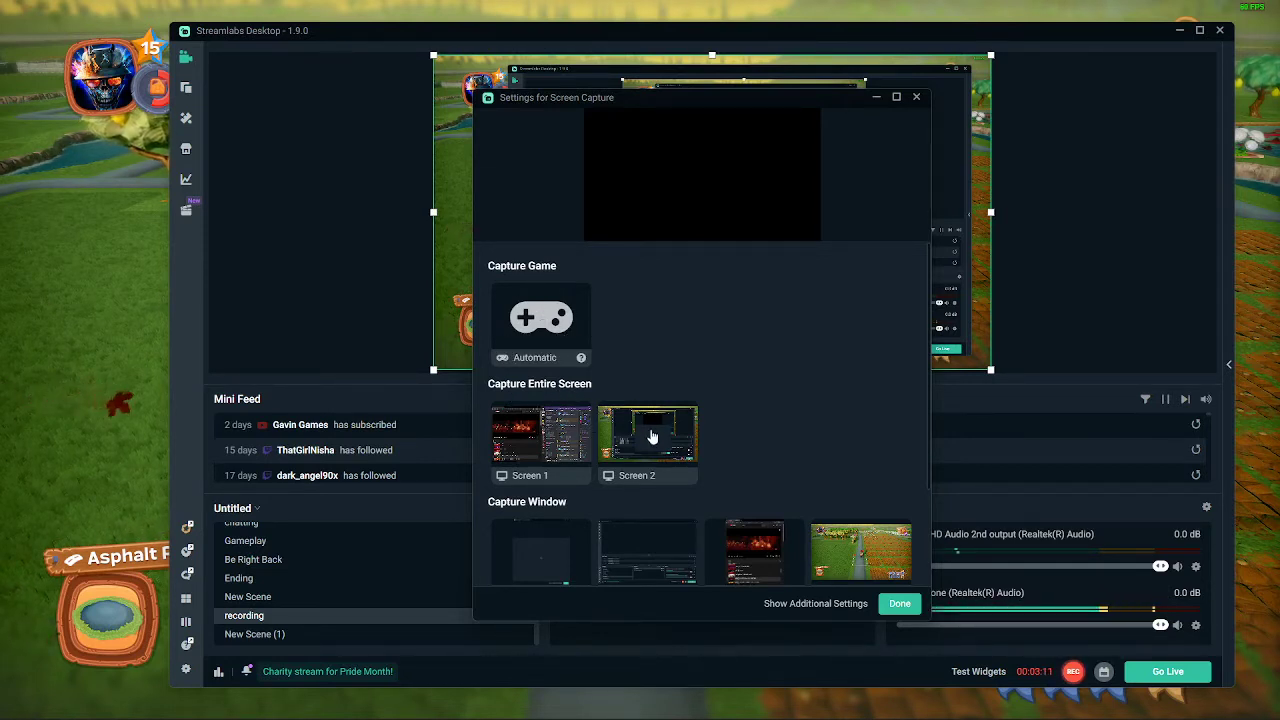
- Set the games source to capture the FarmTogether window
scroll(596, 467, "down", 1)
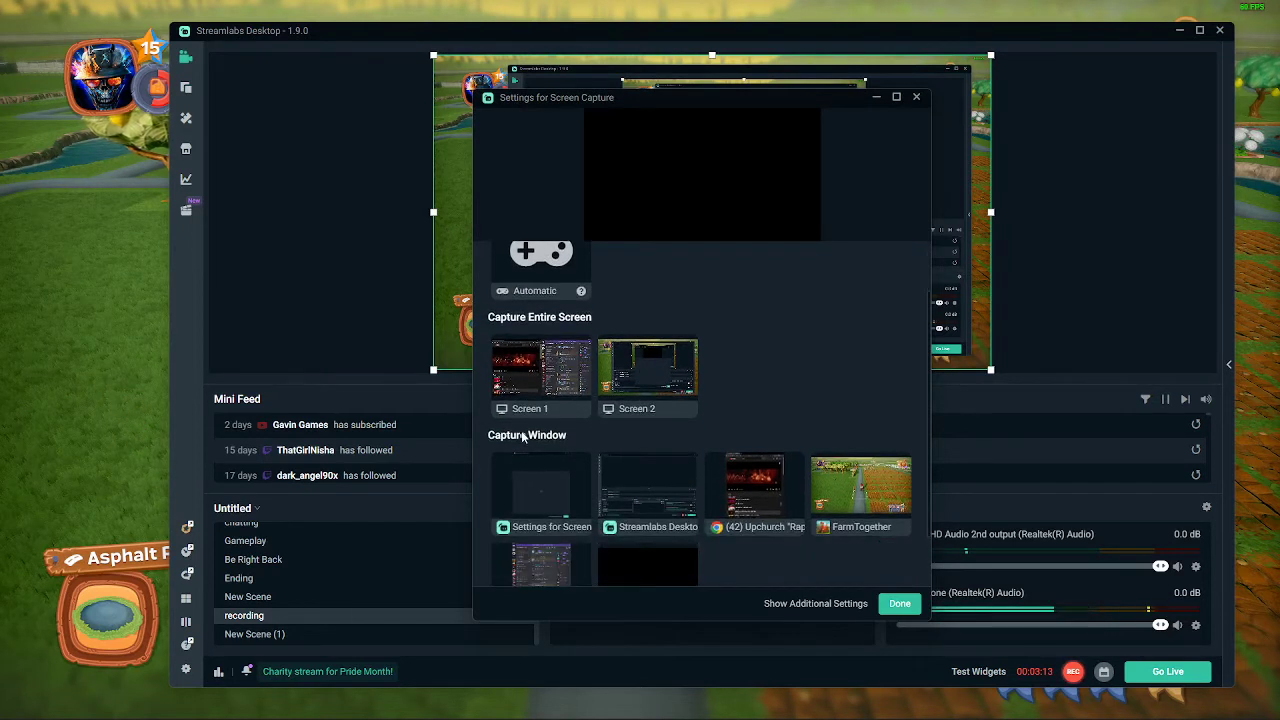
scroll(789, 480, "down", 1)
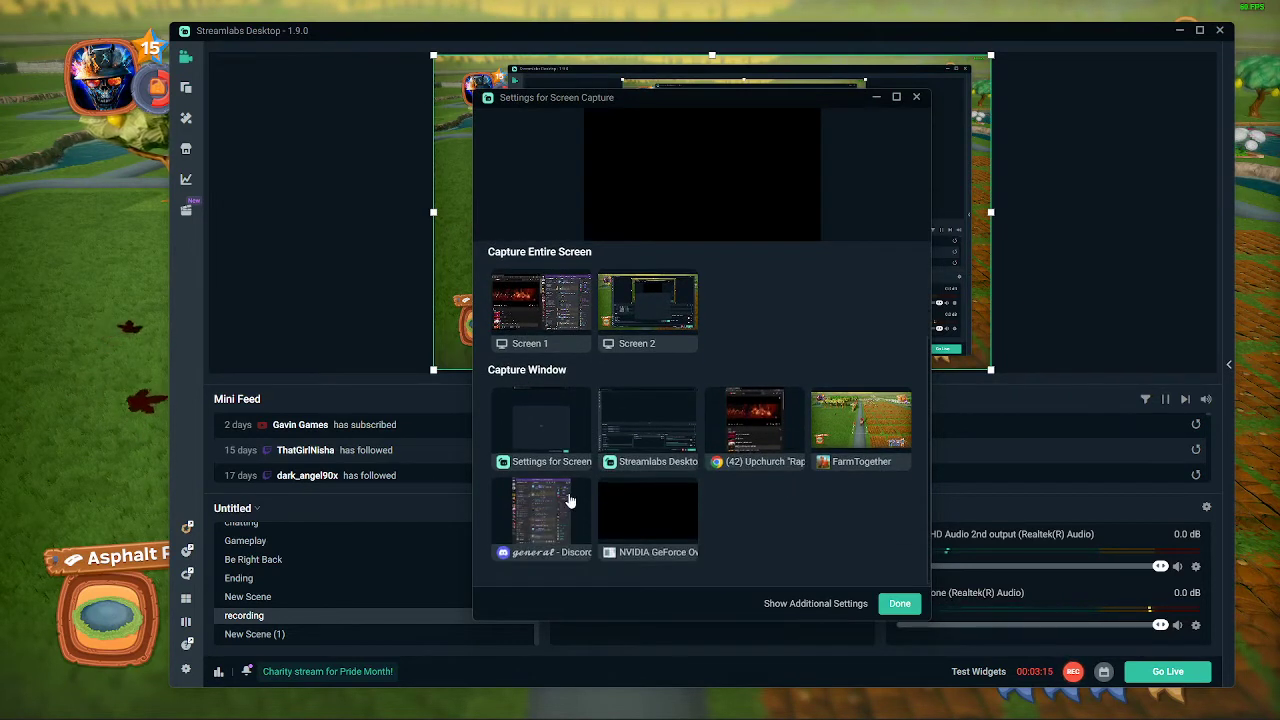
left_click(841, 446)
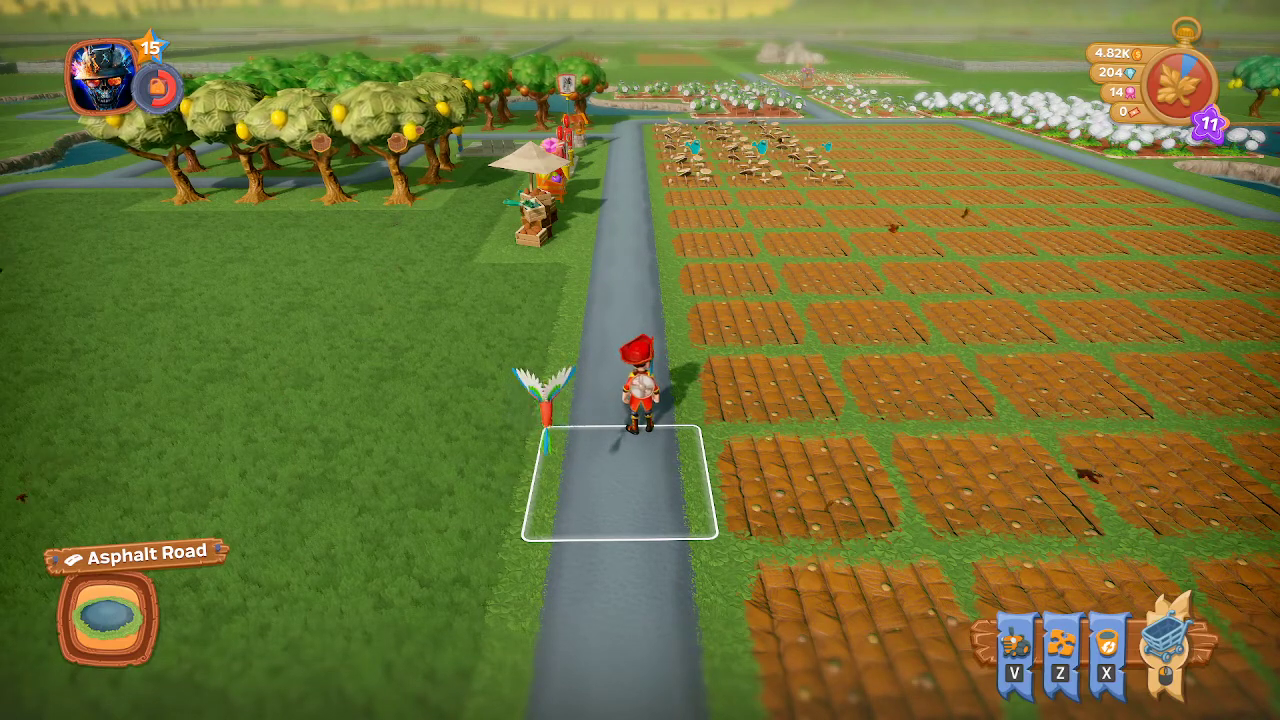
- Toggle the games source's visibility off and on to demonstrate the effect, leaving the source hidden
left_click(863, 531)
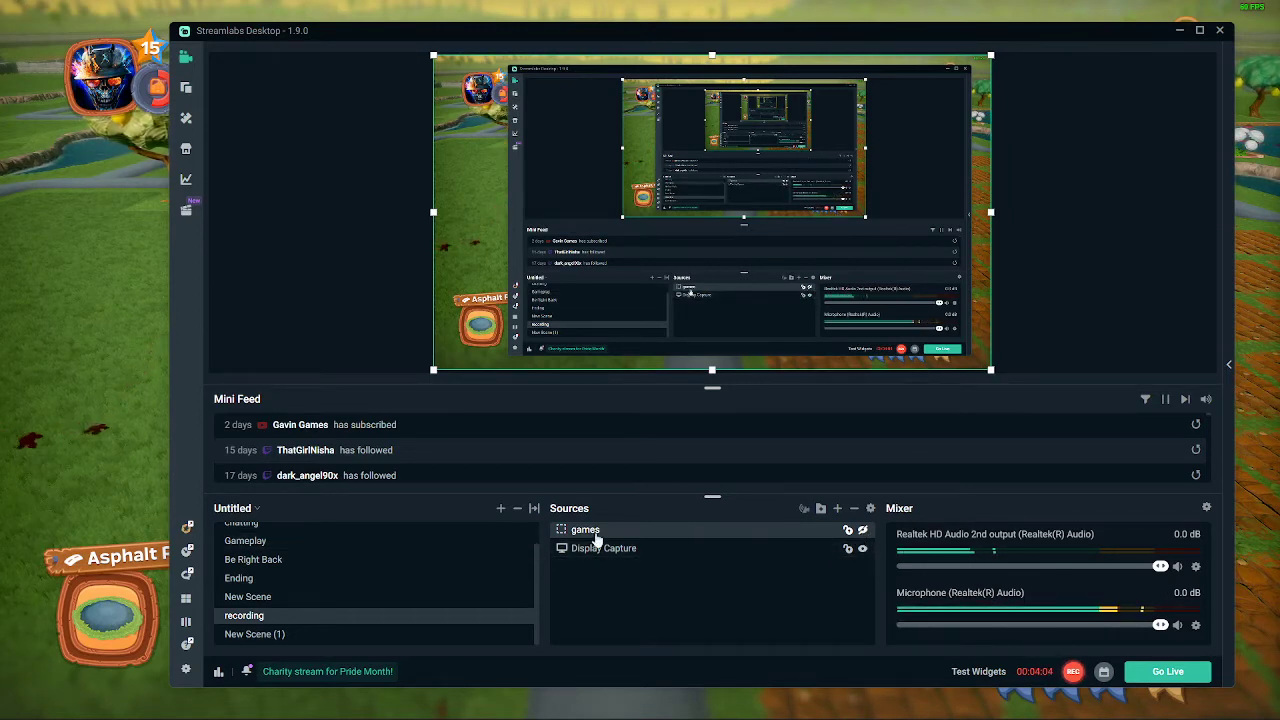
left_click(864, 534)
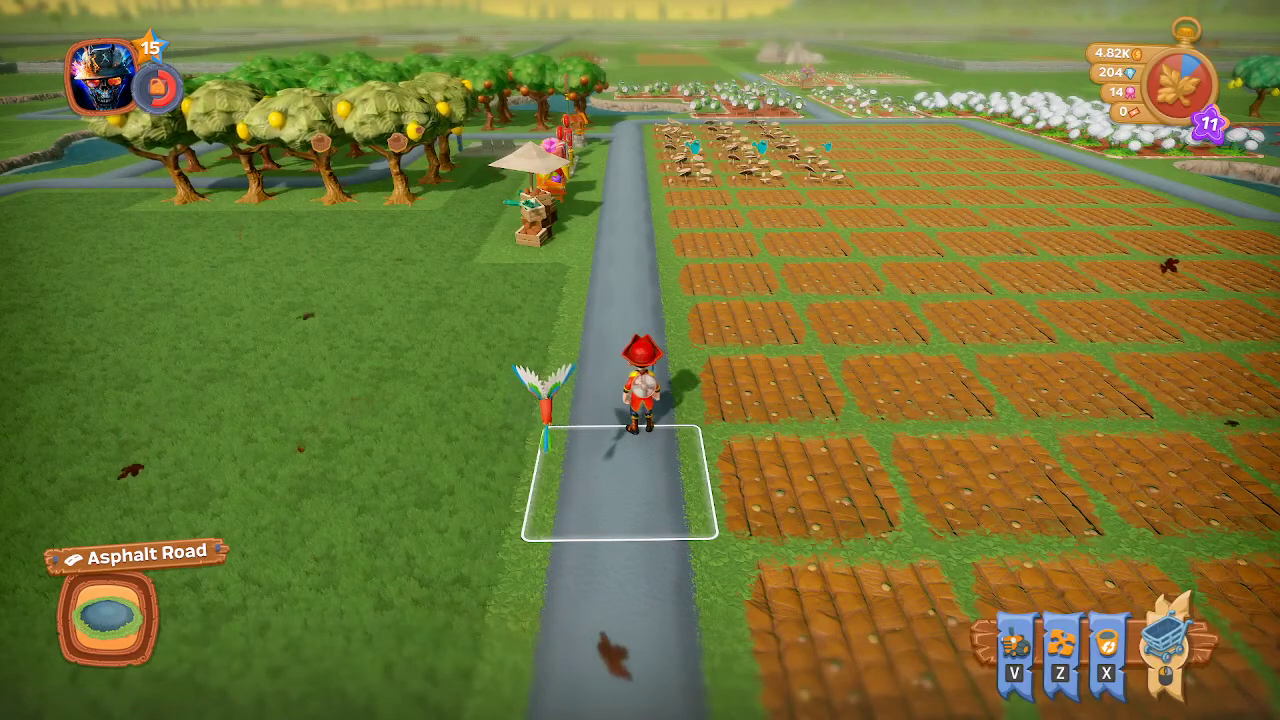
left_click(864, 533)
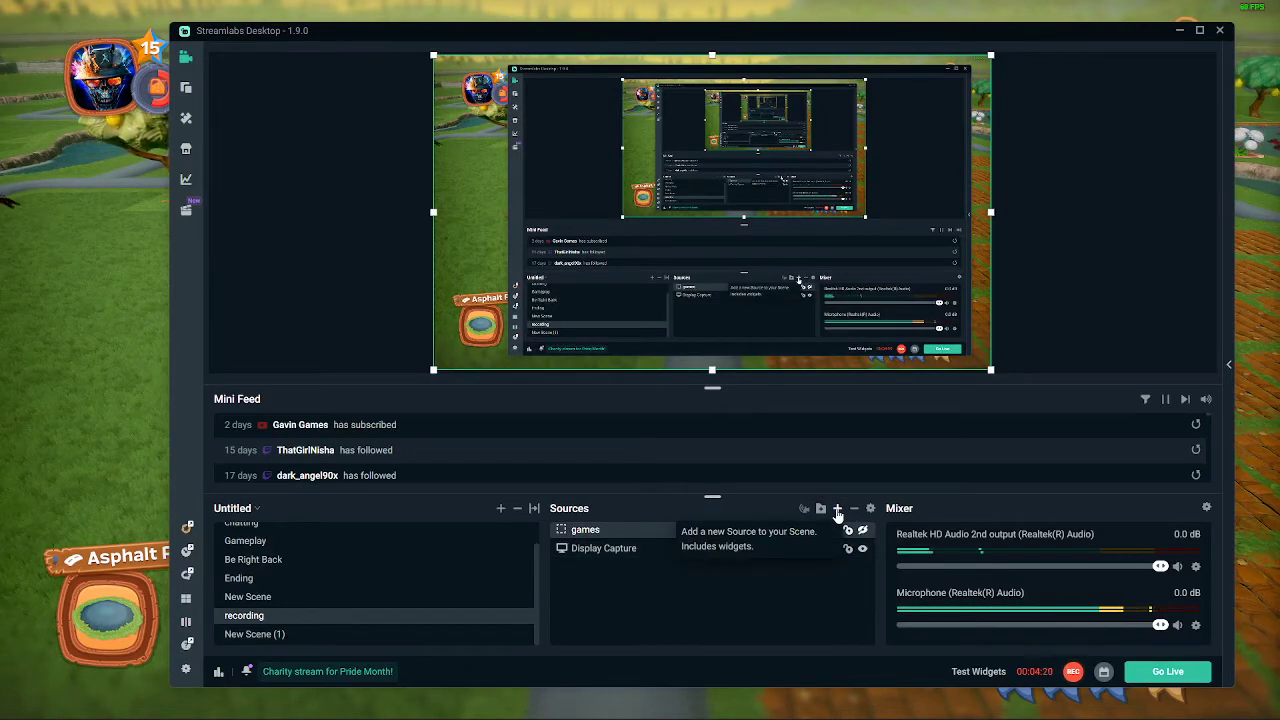
- Add a brand-new Video Capture Device source named "web2" to the recording scene instead of reusing the existing webcam source
left_click(838, 509)
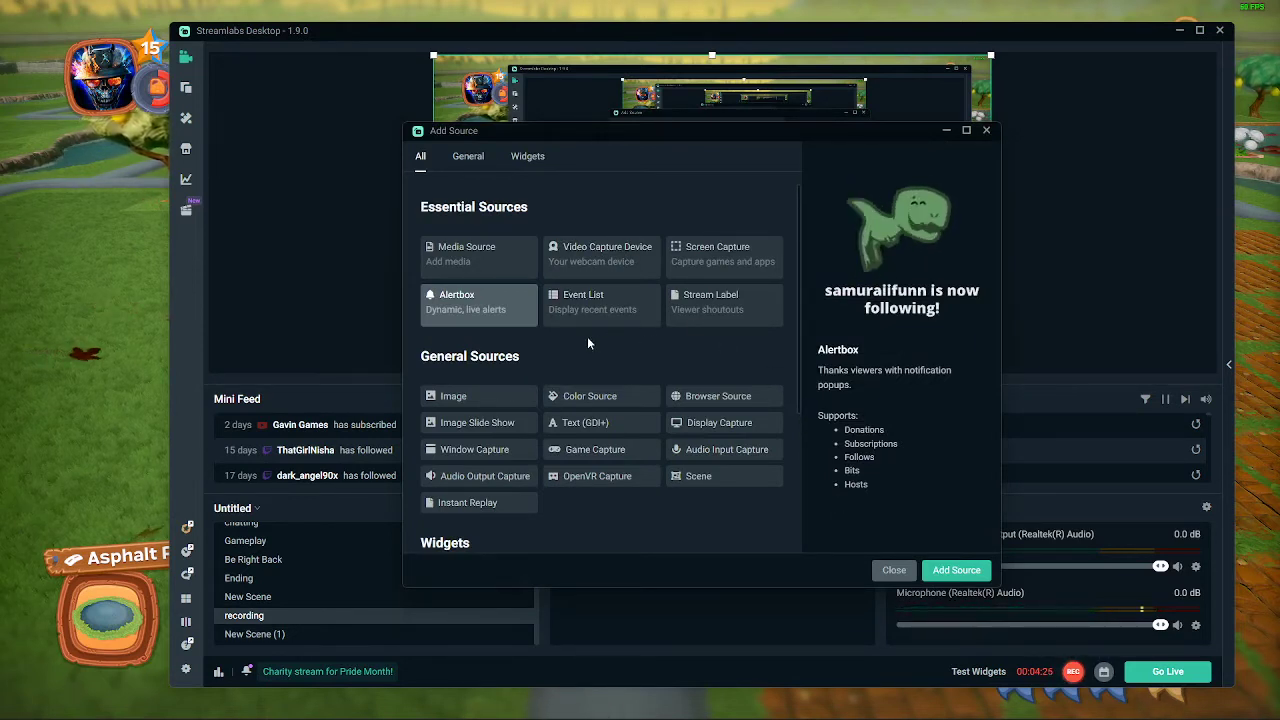
left_click(521, 453)
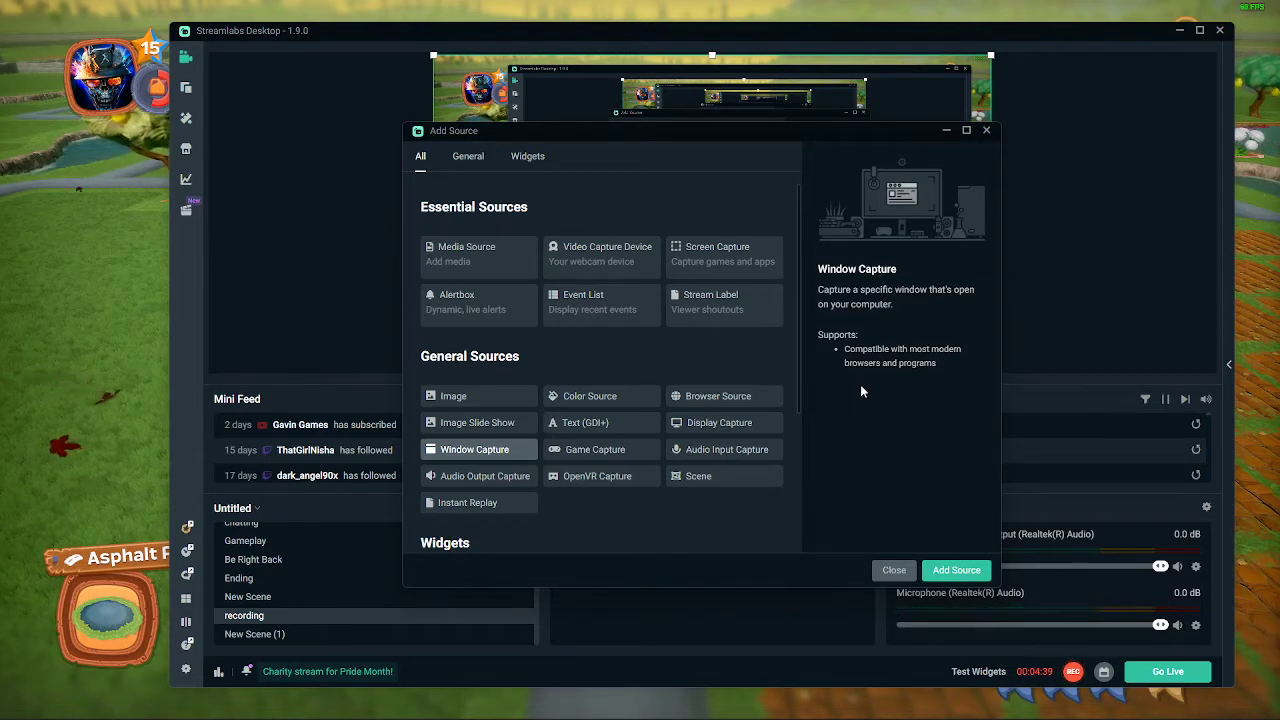
left_click(624, 276)
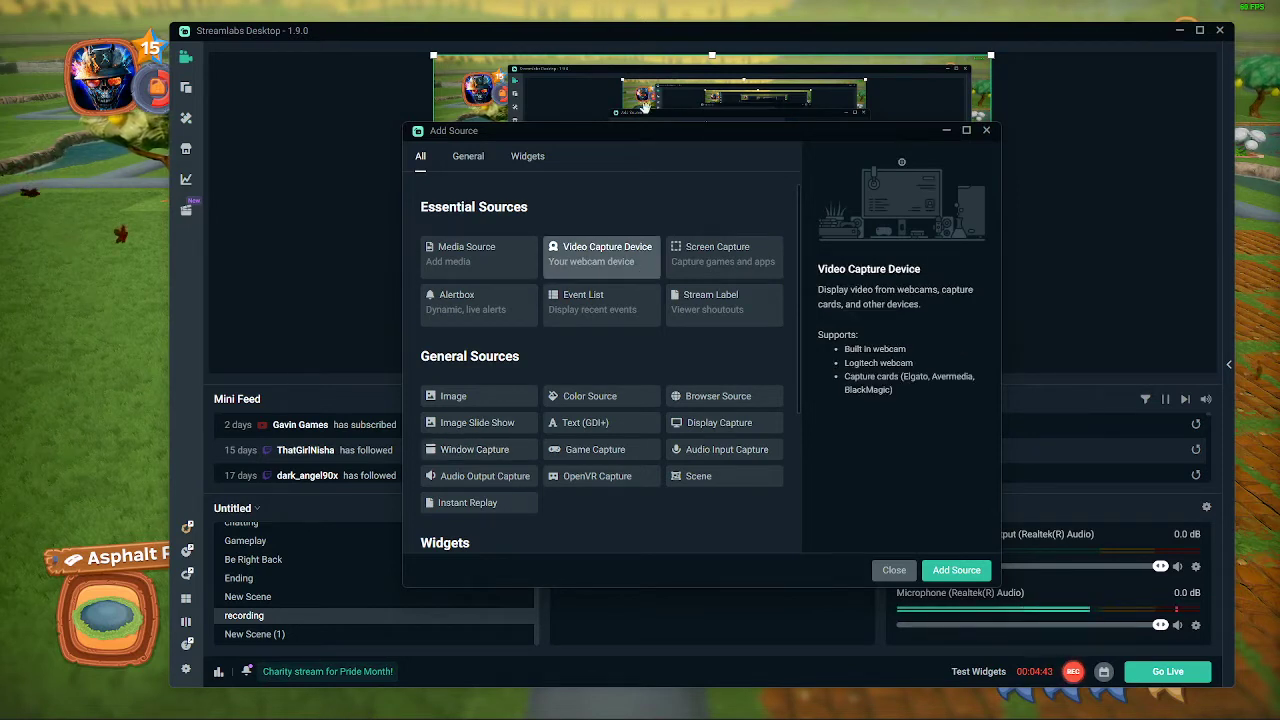
left_click(955, 570)
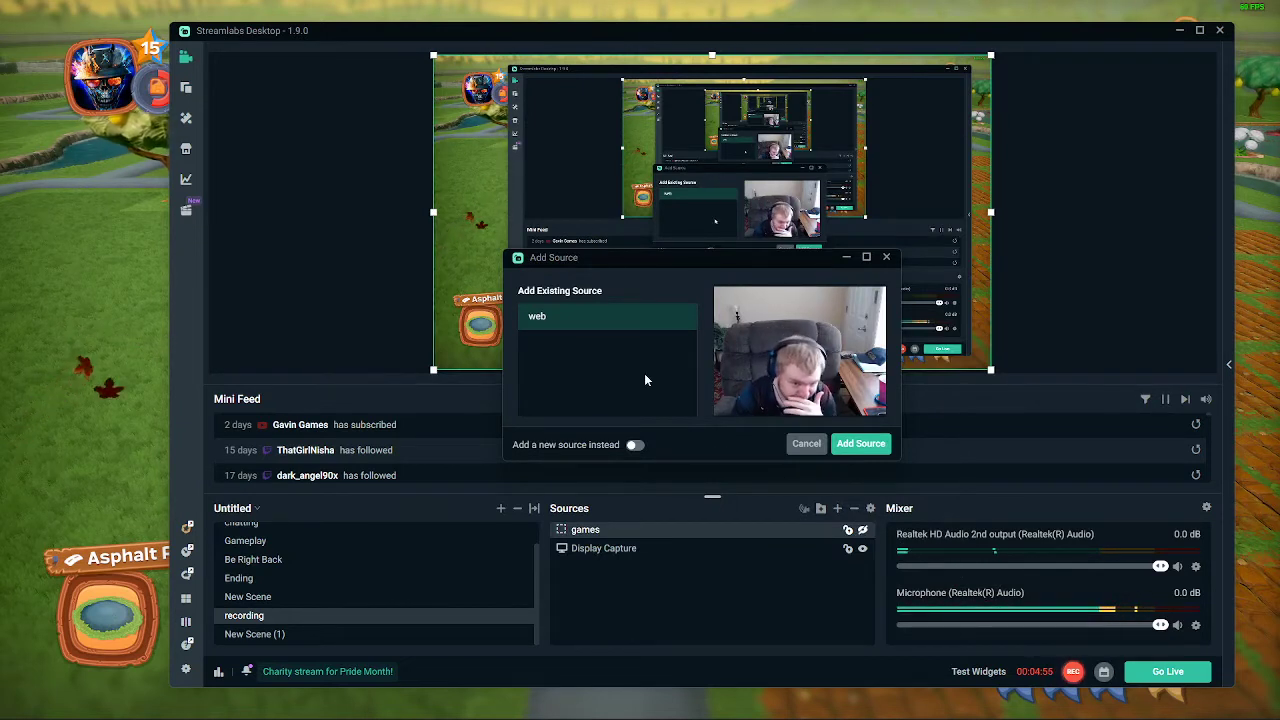
left_click(636, 446)
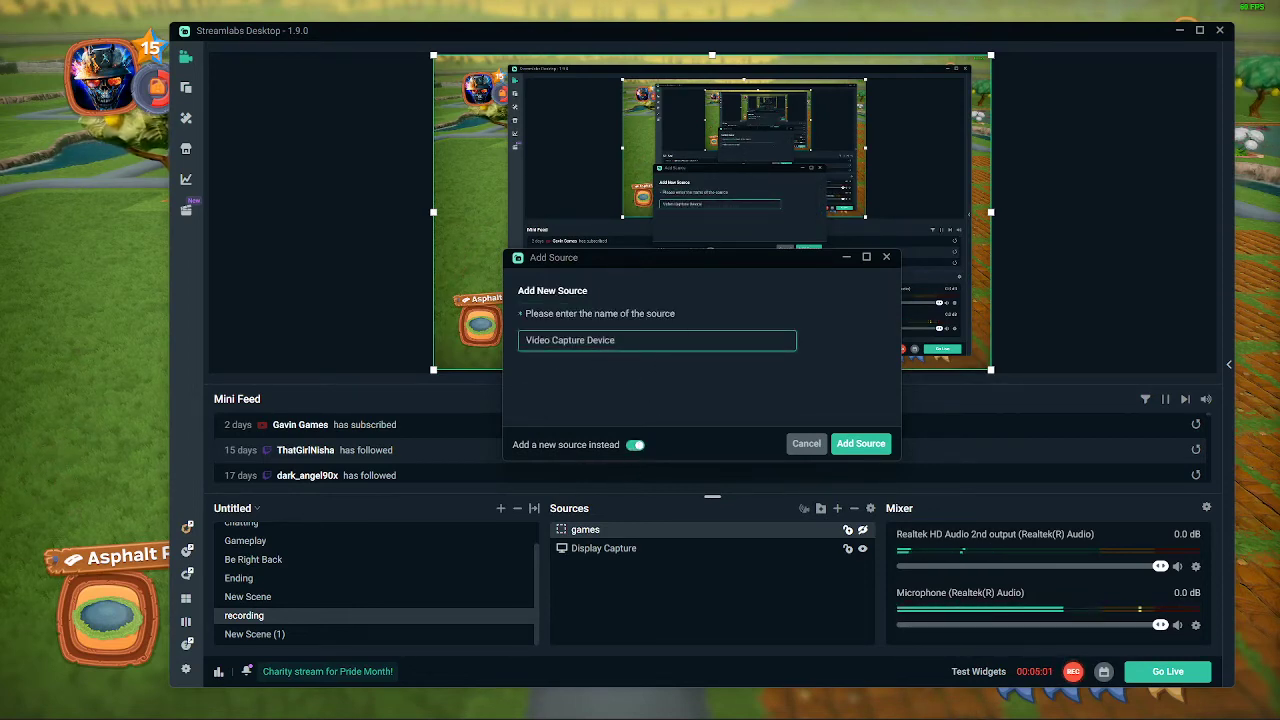
key("ctrl+a")
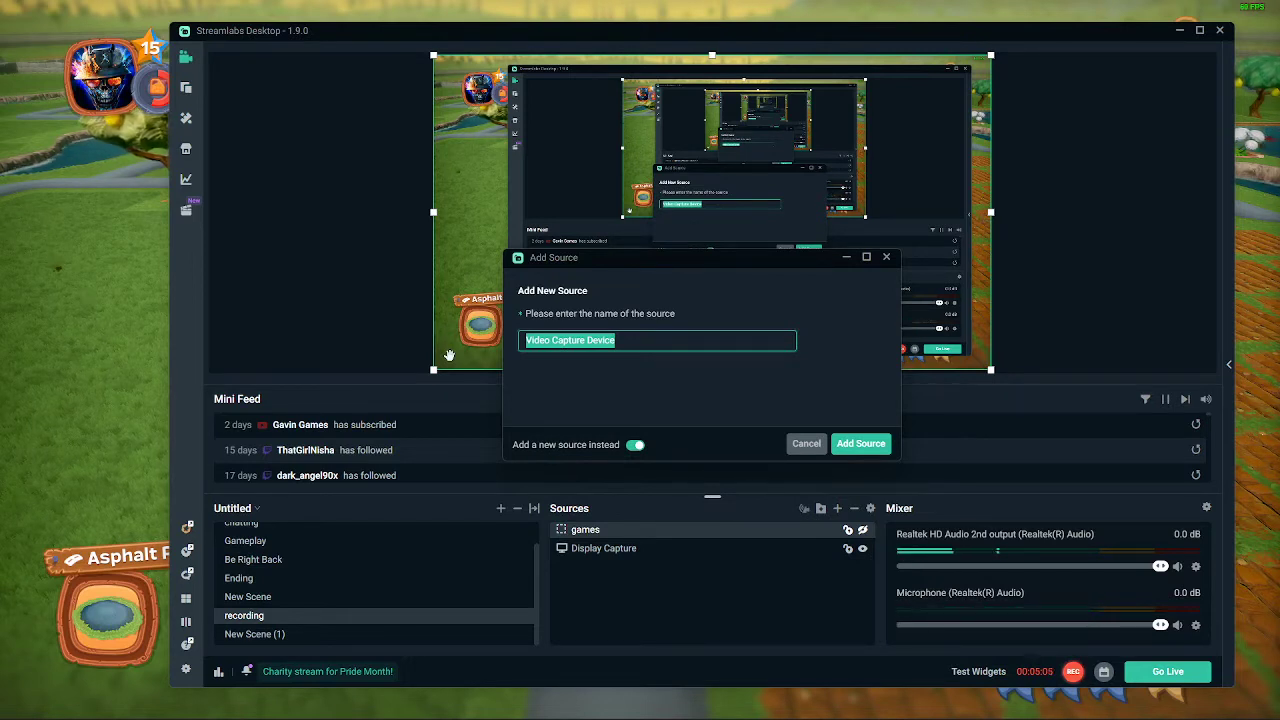
type("web2")
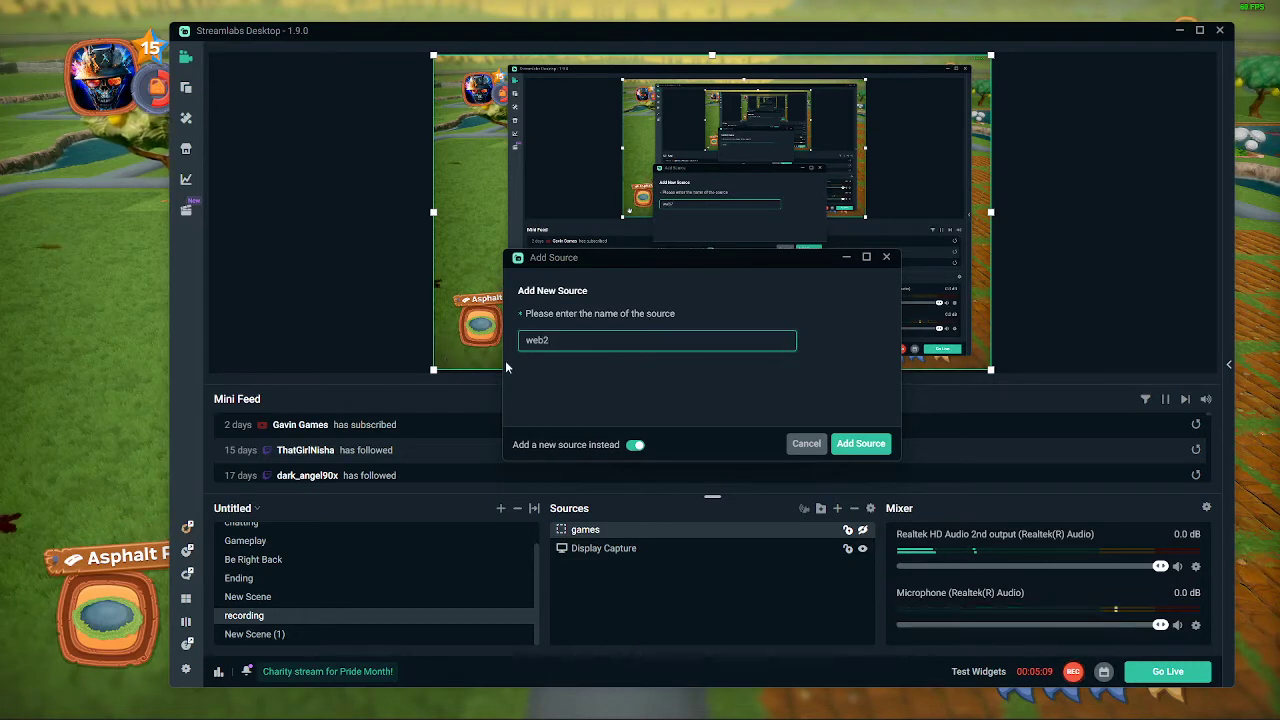
left_click(862, 444)
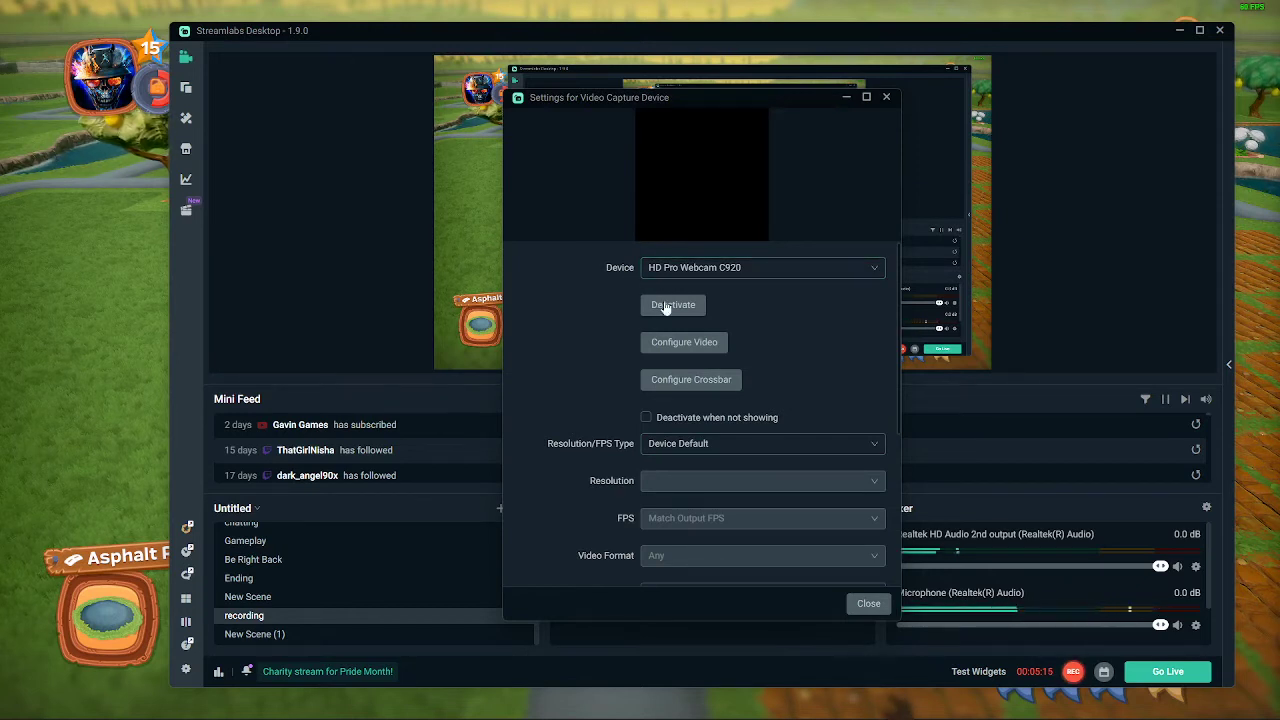
- Try to deactivate the HD Pro Webcam C920, and bring up its video configuration properties
left_click(662, 306)
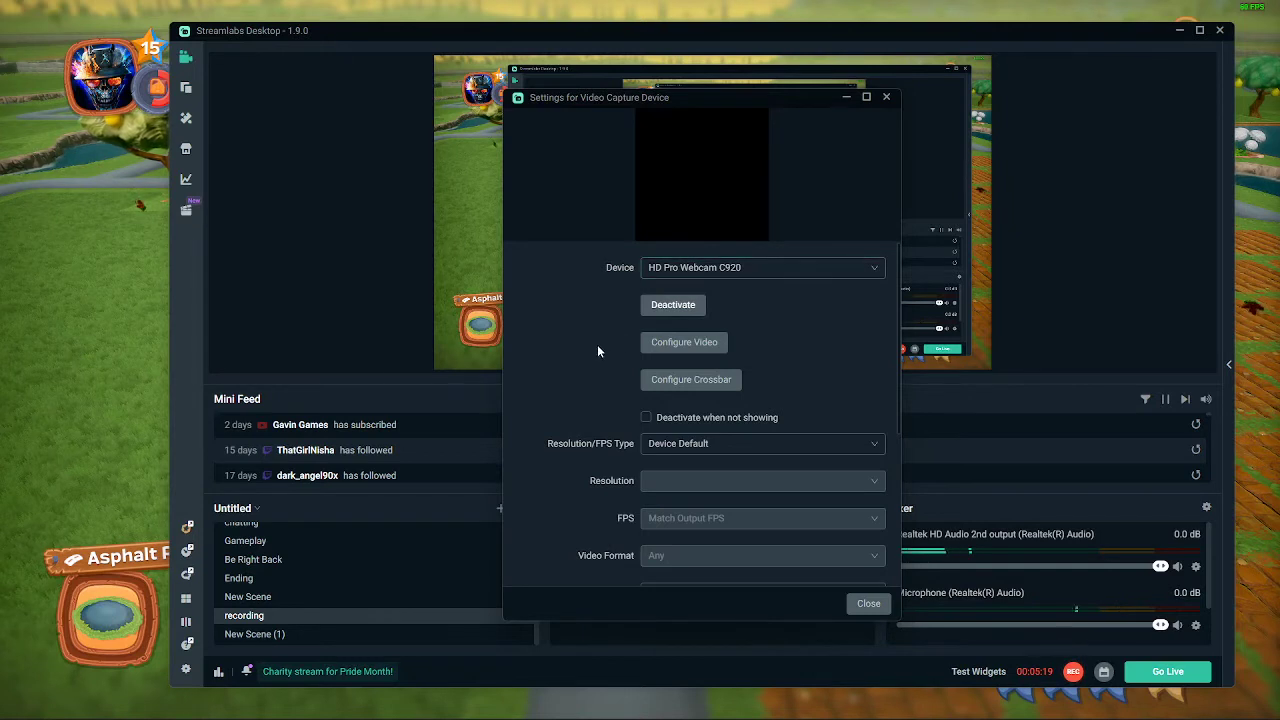
left_click(660, 348)
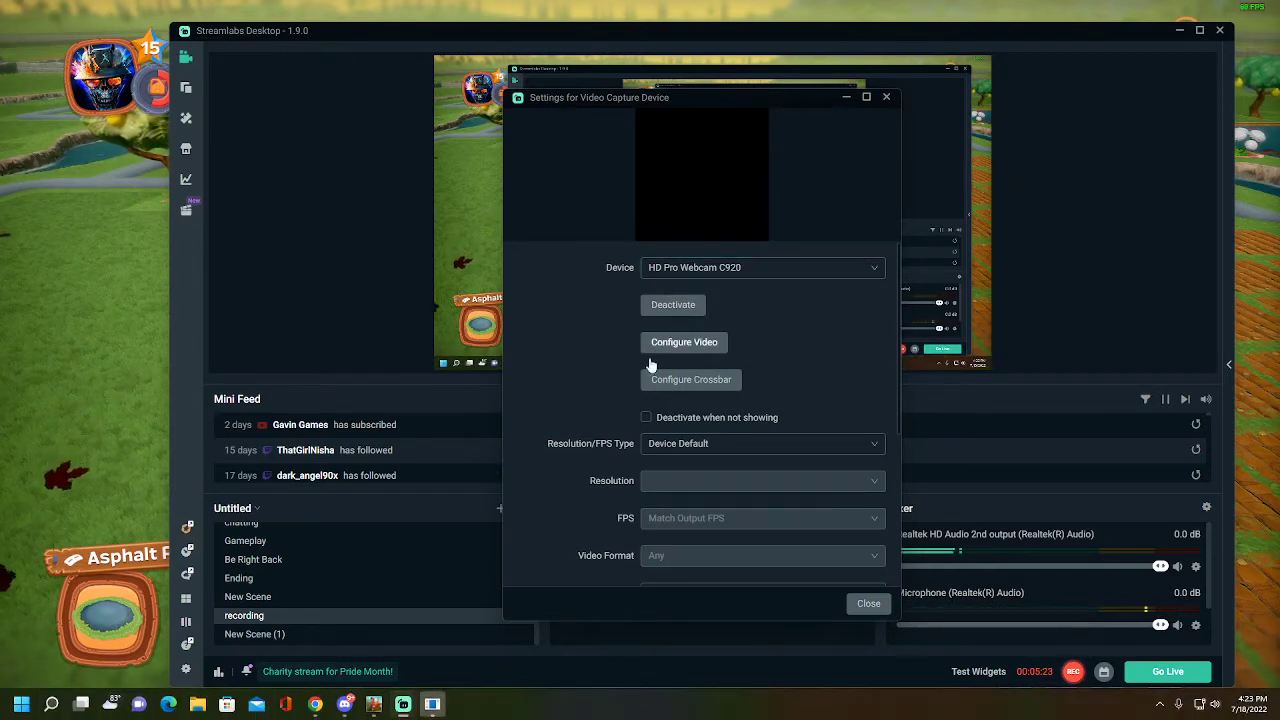
left_click(440, 708)
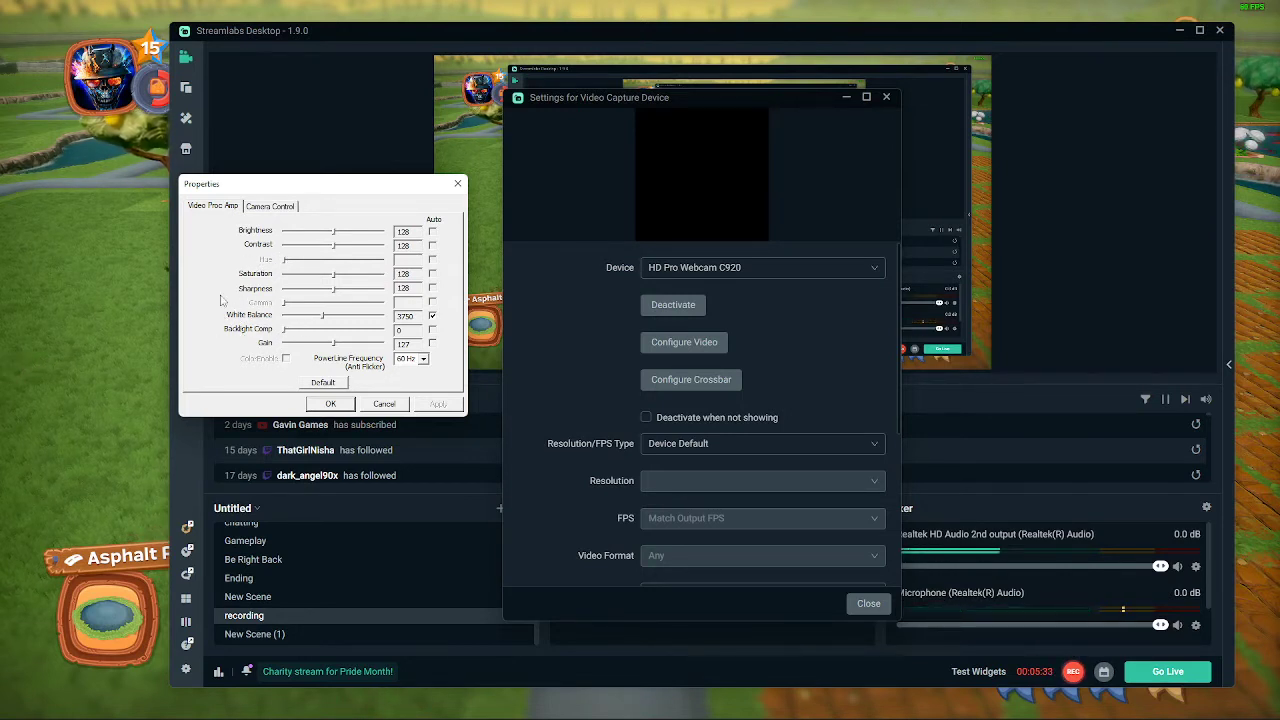
- Review the webcam source's remaining settings, from resolution and frame rate through color, buffering and audio output mode
left_click(564, 488)
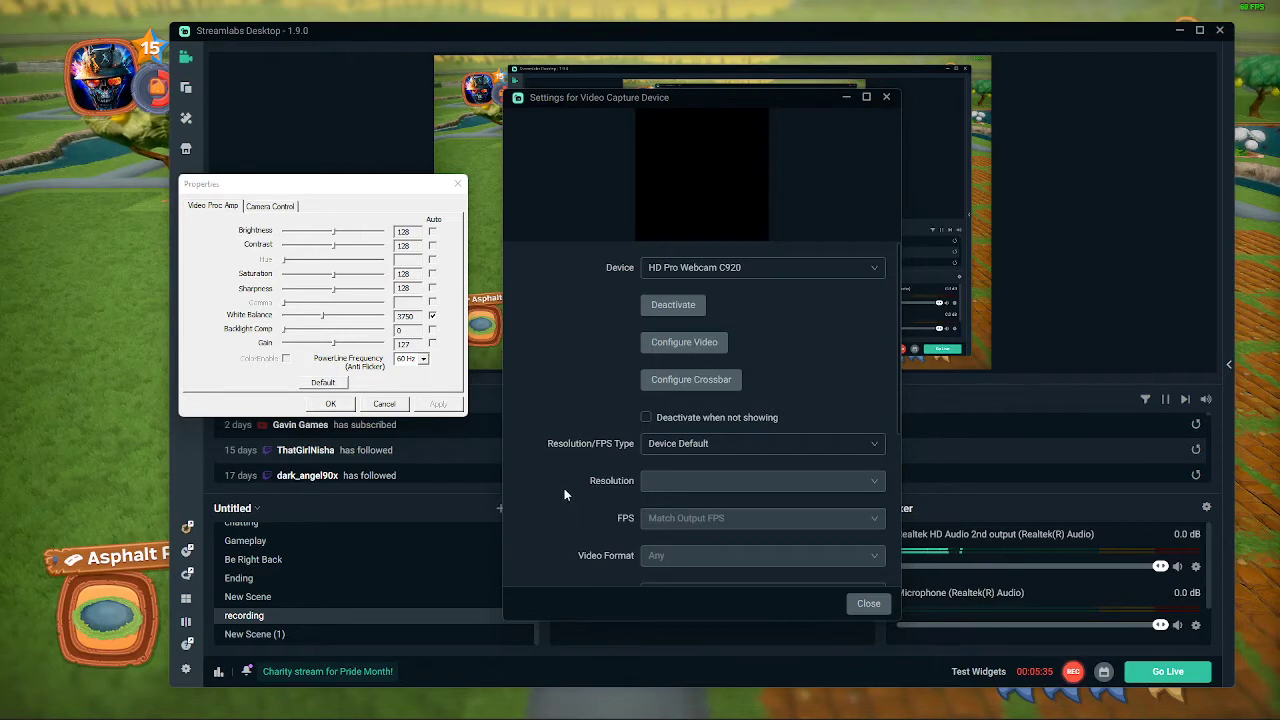
scroll(706, 502, "down", 2)
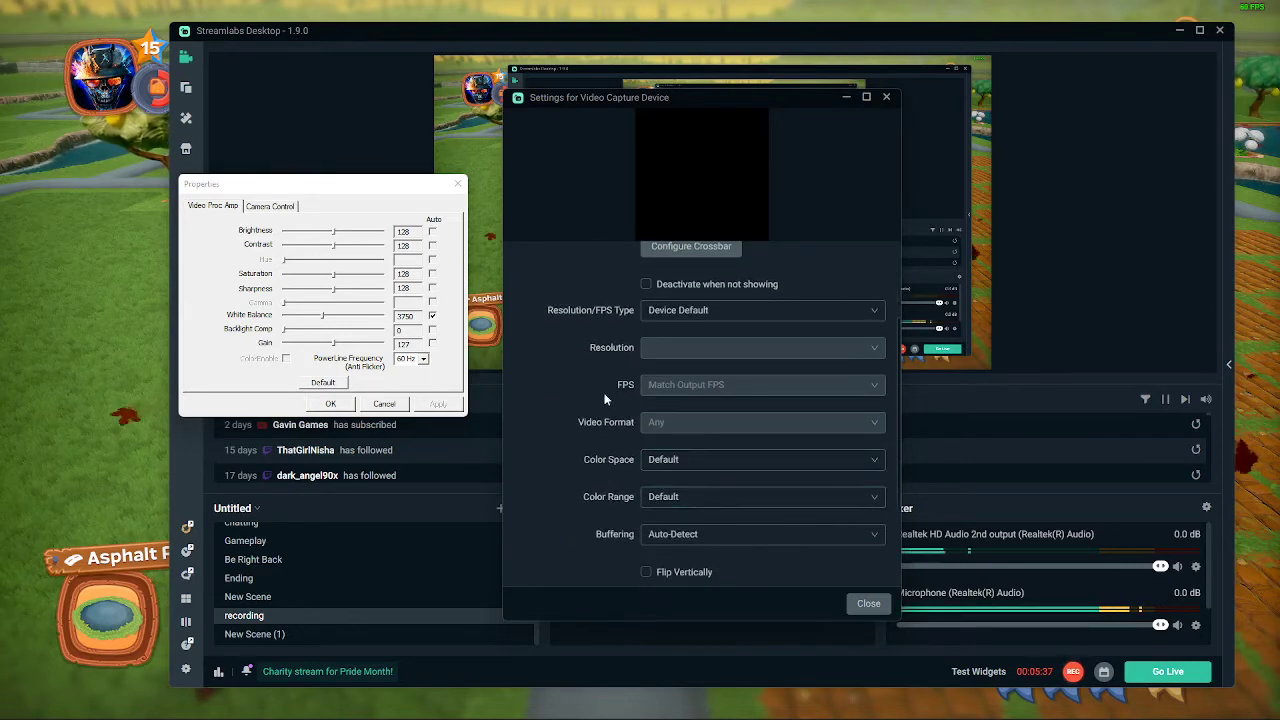
scroll(600, 398, "down", 2)
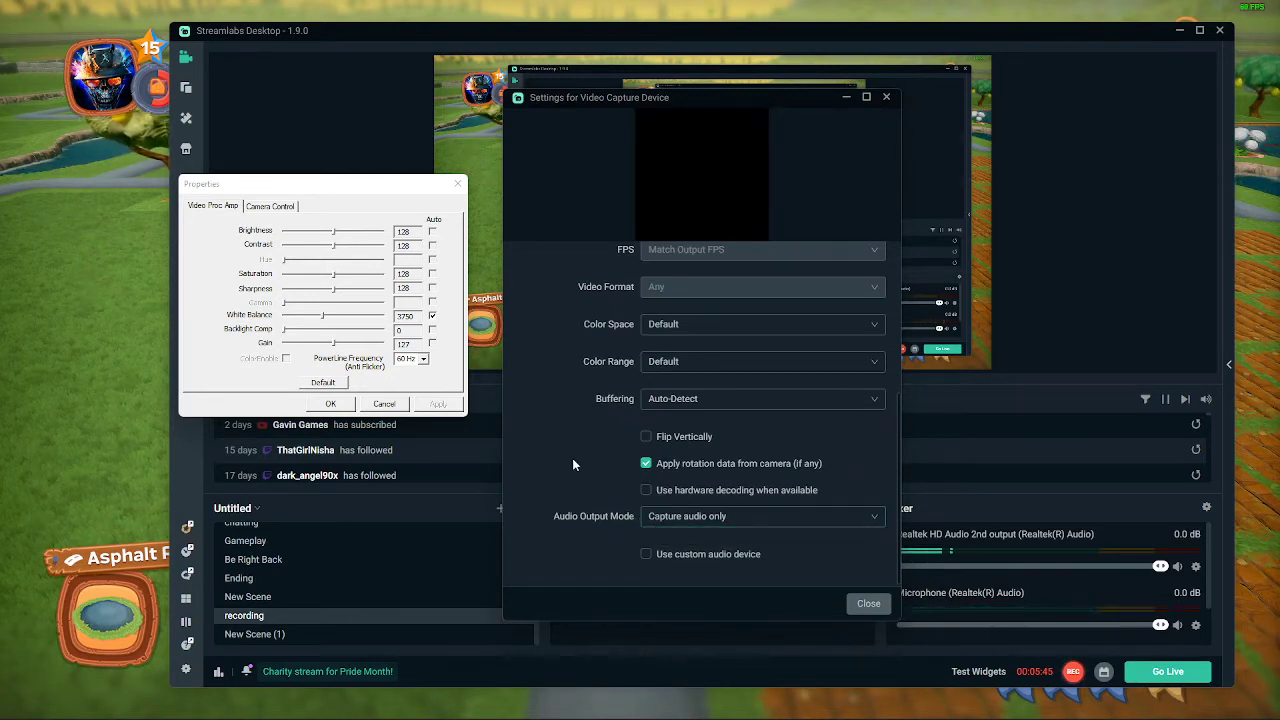
scroll(573, 463, "up", 1)
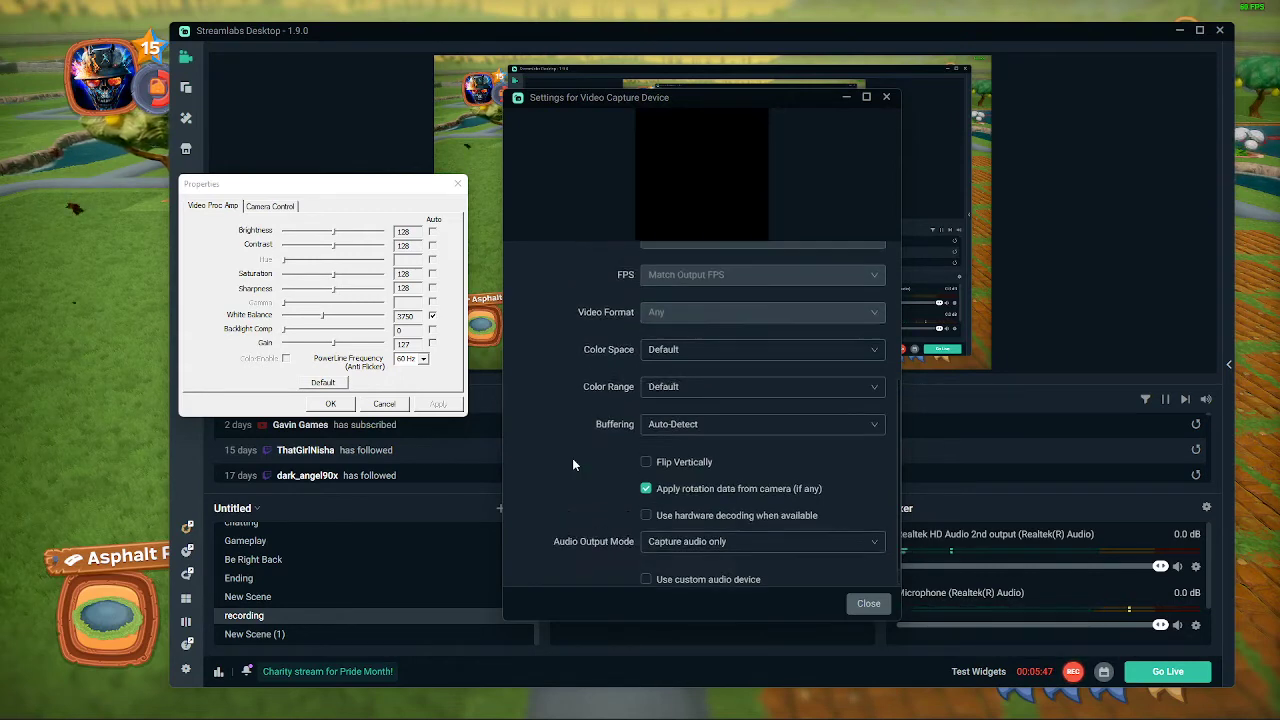